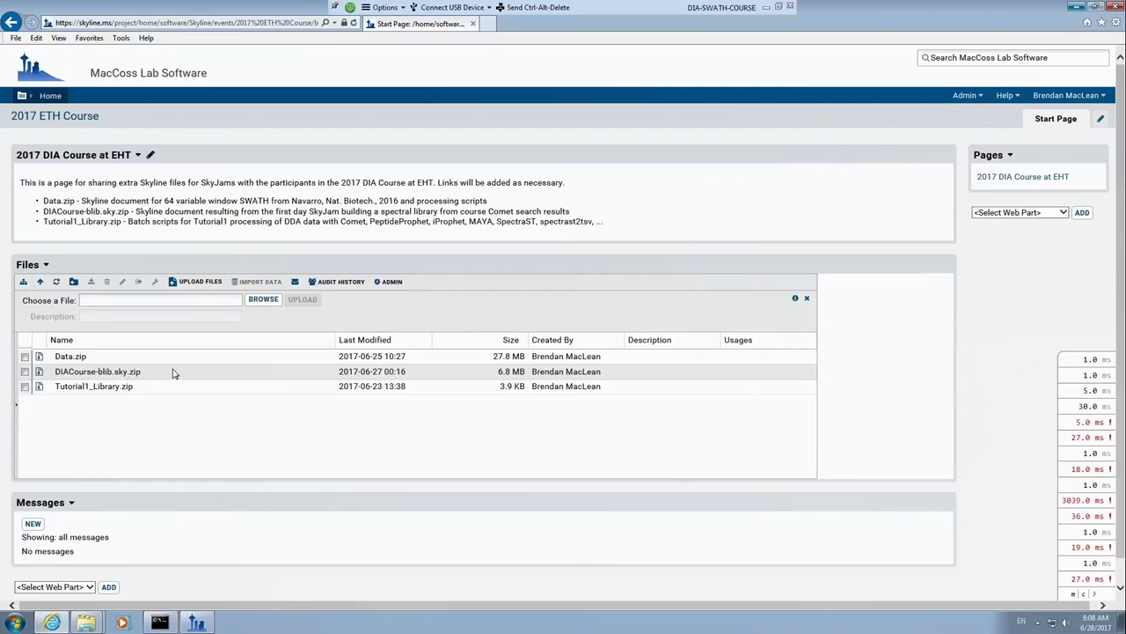
Step: Download DIACourse-blib.sky.zip from the course page's file list and open the folder containing the saved file
{"action": "left_click", "coordinate": [25, 372]}
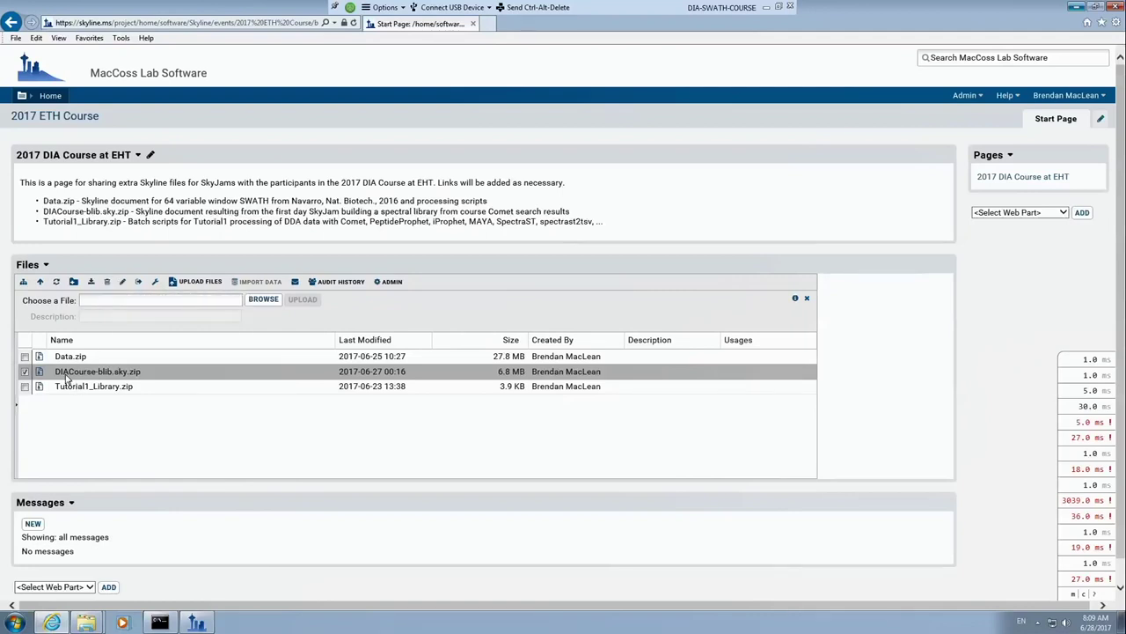
{"action": "left_click", "coordinate": [92, 286]}
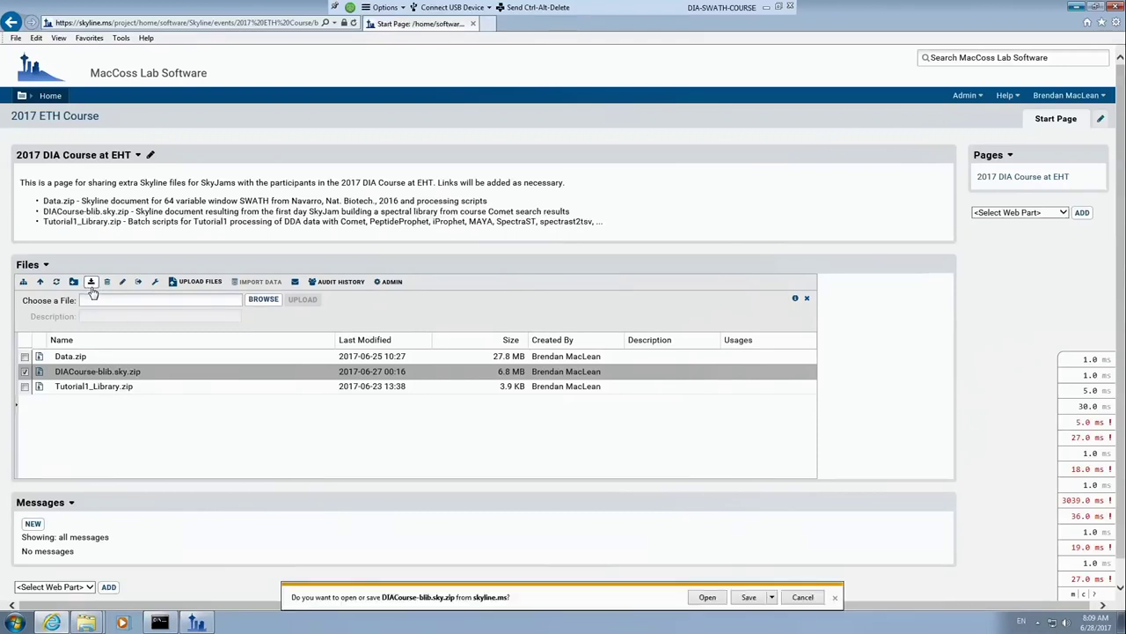
{"action": "left_click", "coordinate": [746, 598]}
{"action": "left_click", "coordinate": [731, 600]}
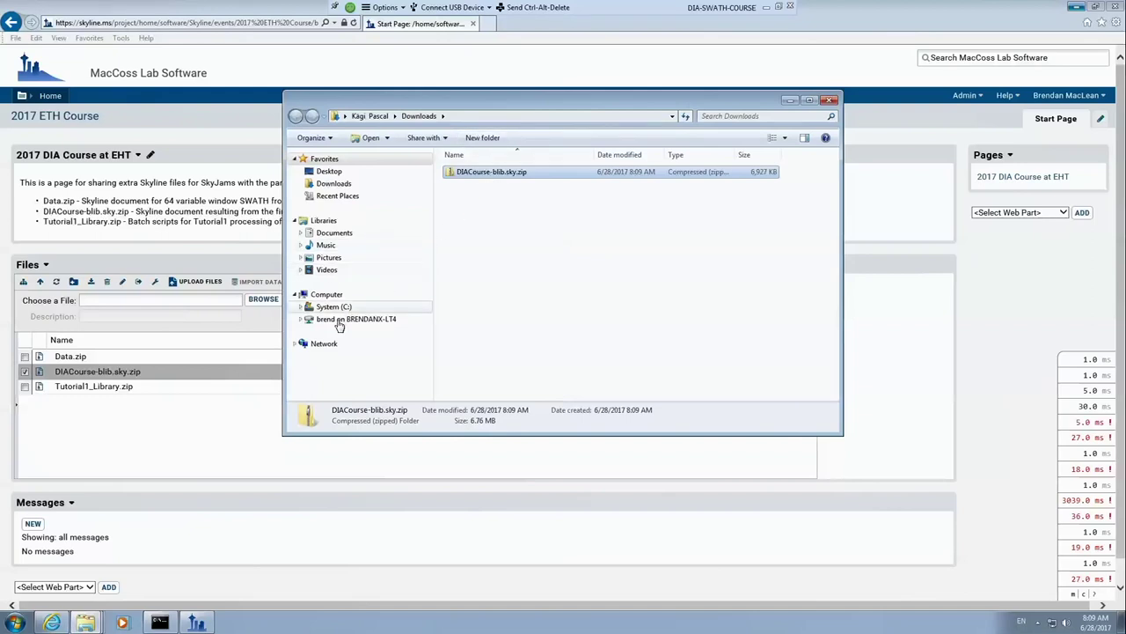
Step: Try to move DIACourse-blib.sky.zip from Downloads into C:\DIA_Course\Data, replacing the existing copy there
{"action": "left_click", "coordinate": [301, 308]}
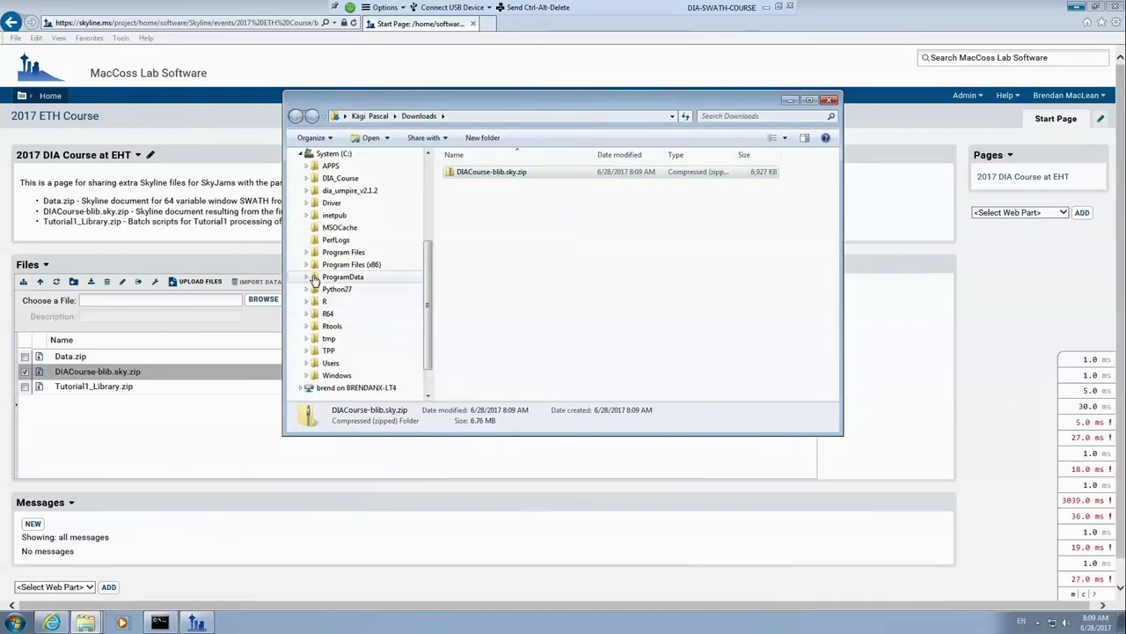
{"action": "left_click", "coordinate": [306, 179]}
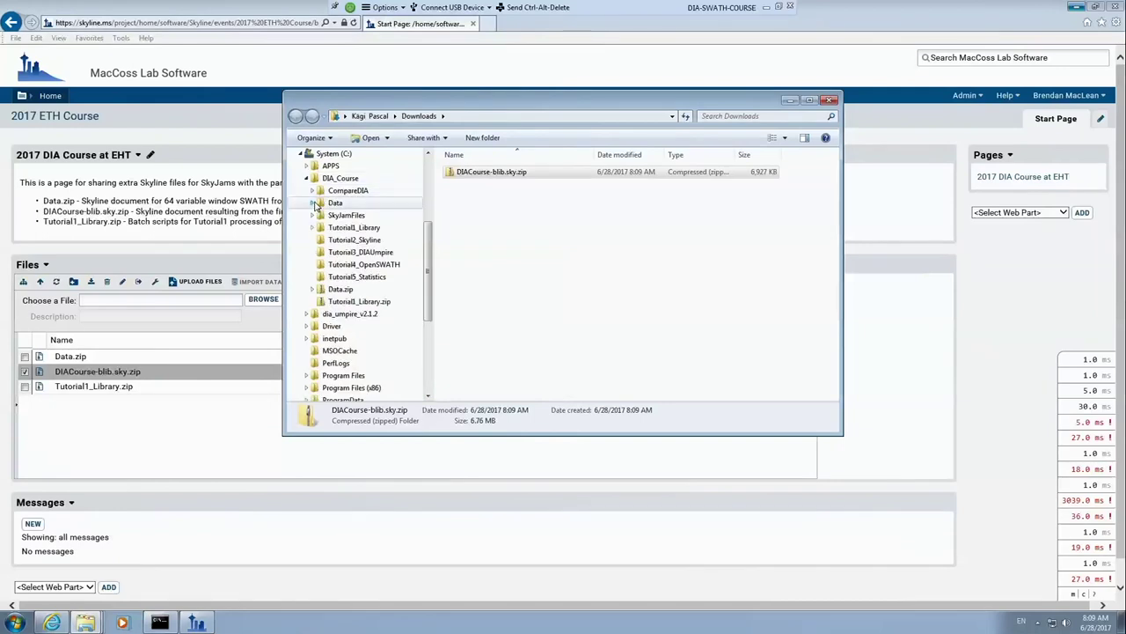
{"action": "left_click", "coordinate": [313, 203]}
{"action": "left_click_drag", "start_coordinate": [464, 173], "coordinate": [344, 205]}
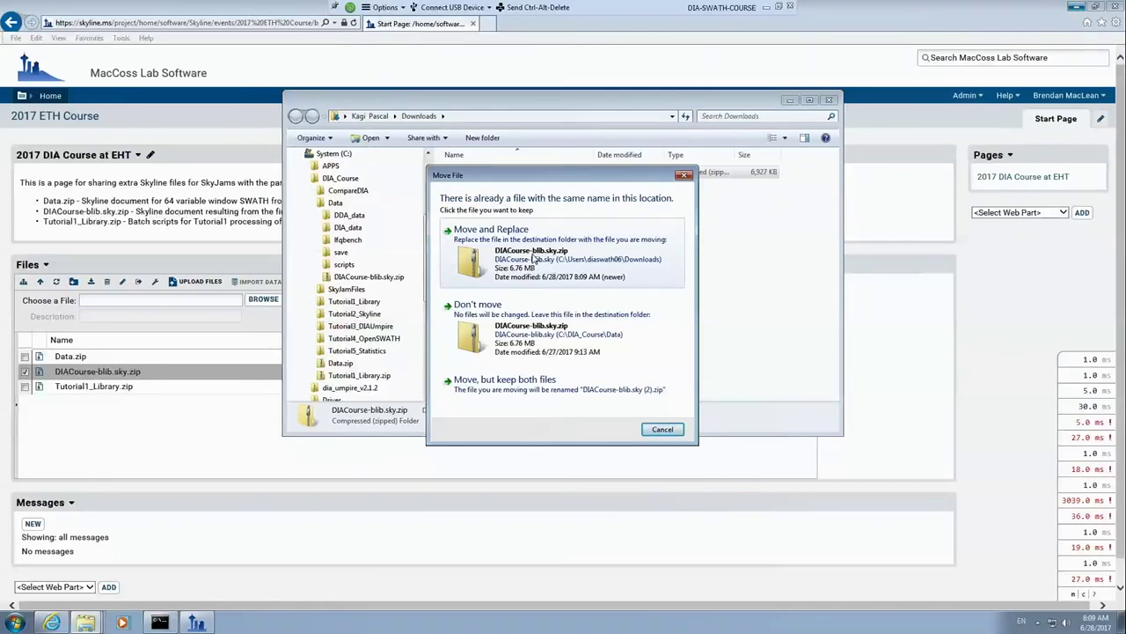
{"action": "left_click", "coordinate": [533, 255]}
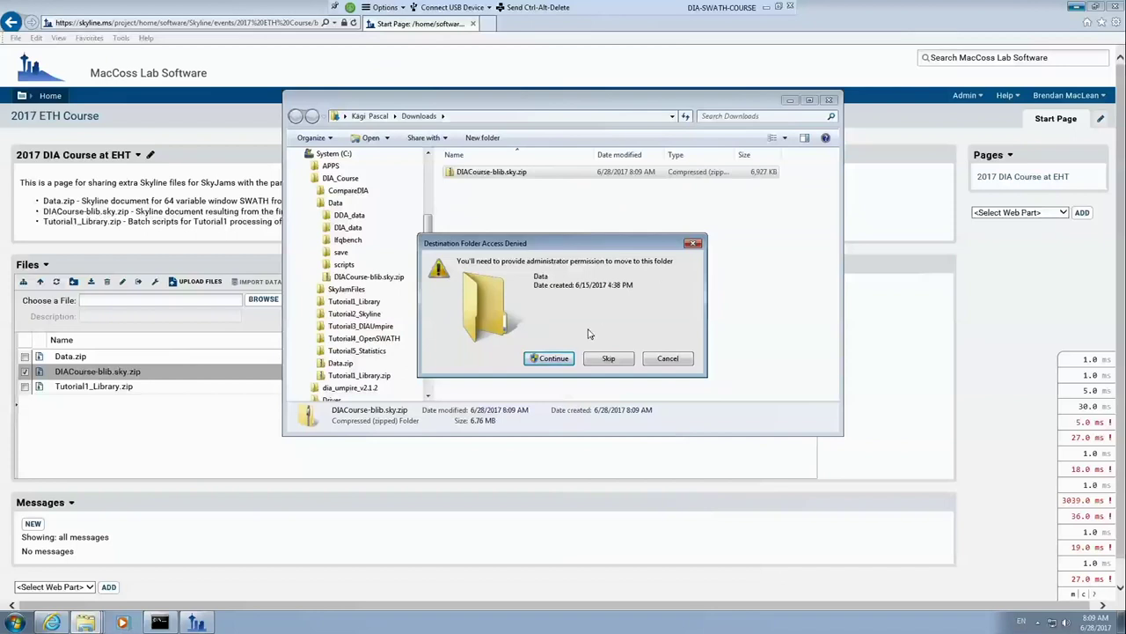
{"action": "left_click", "coordinate": [547, 359]}
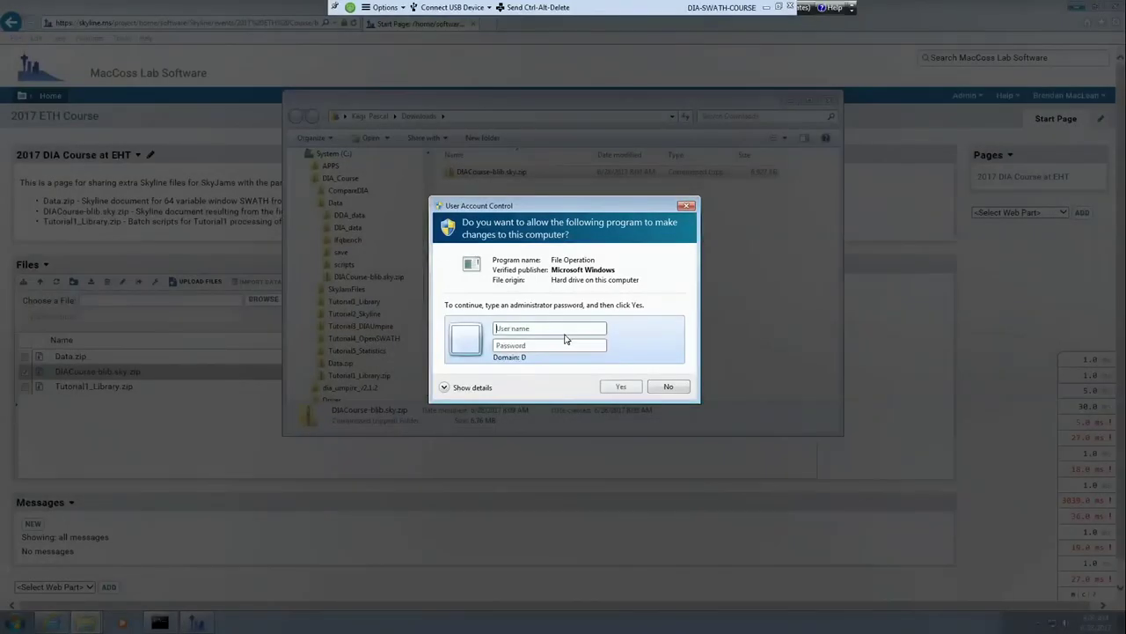
{"action": "left_click", "coordinate": [667, 388]}
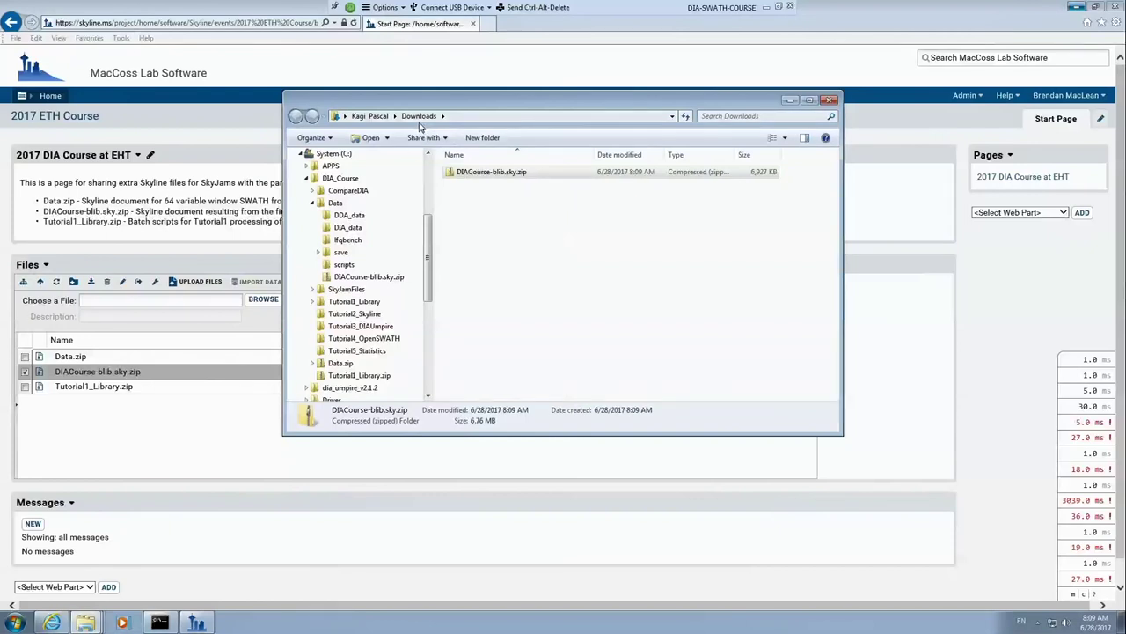
Step: Open the C:\DIA_Course\Data folder and enlarge its window to show more of the file list
{"action": "left_click", "coordinate": [337, 203]}
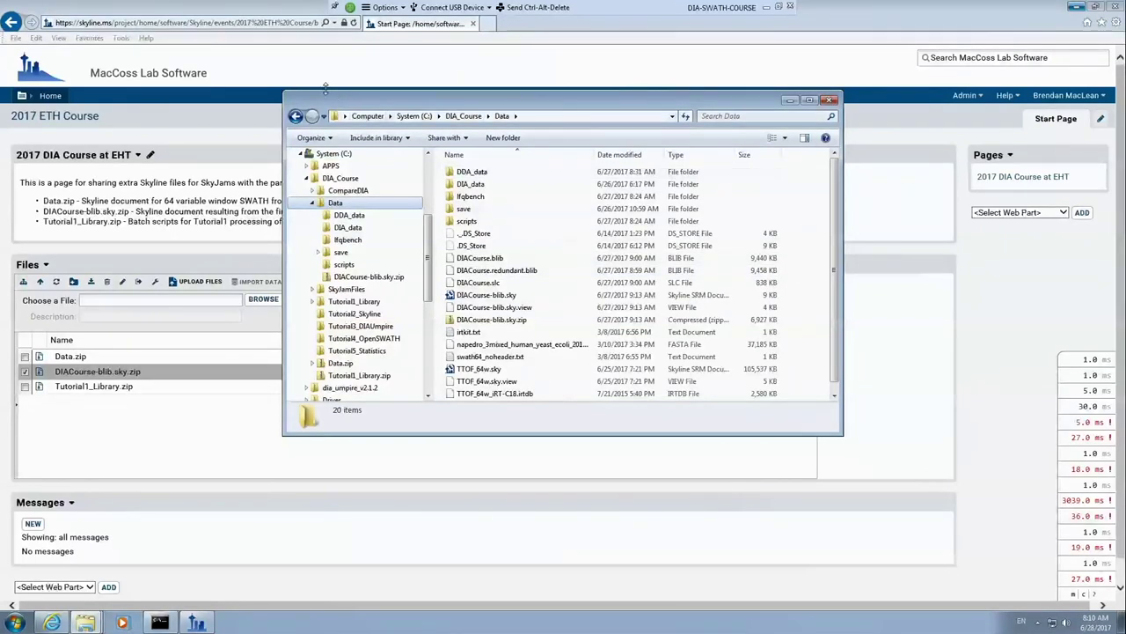
{"action": "left_click_drag", "start_coordinate": [289, 93], "coordinate": [109, 42]}
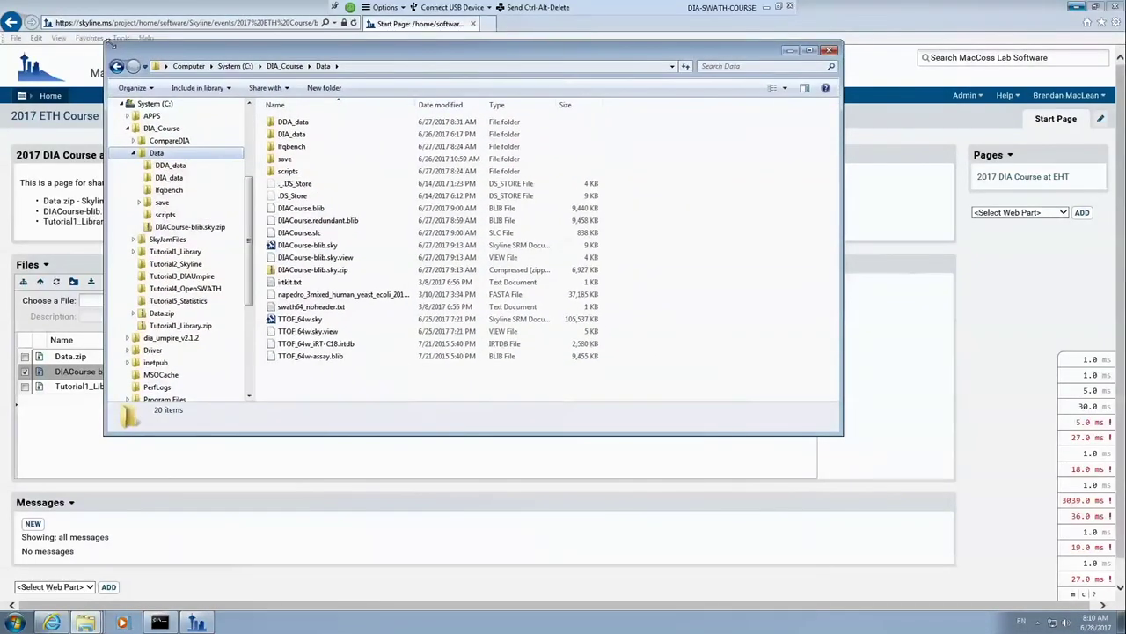
Step: Try to extract DIACourse-blib.sky.zip directly into C:\DIA_Course\Data
{"action": "left_click", "coordinate": [401, 272]}
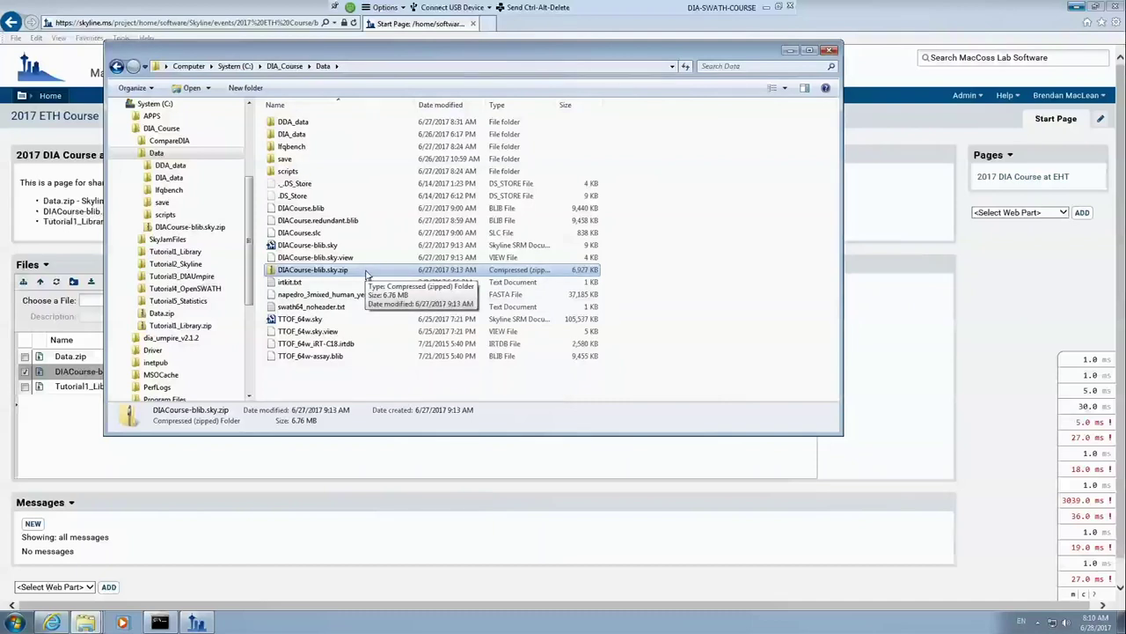
{"action": "right_click", "coordinate": [367, 274]}
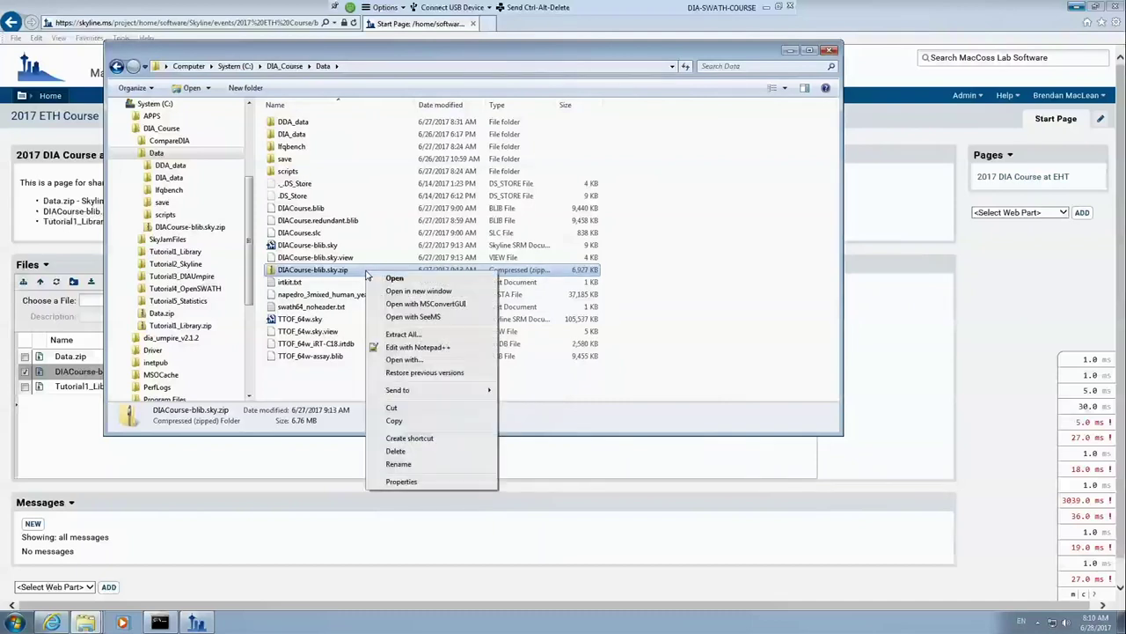
{"action": "left_click", "coordinate": [389, 337]}
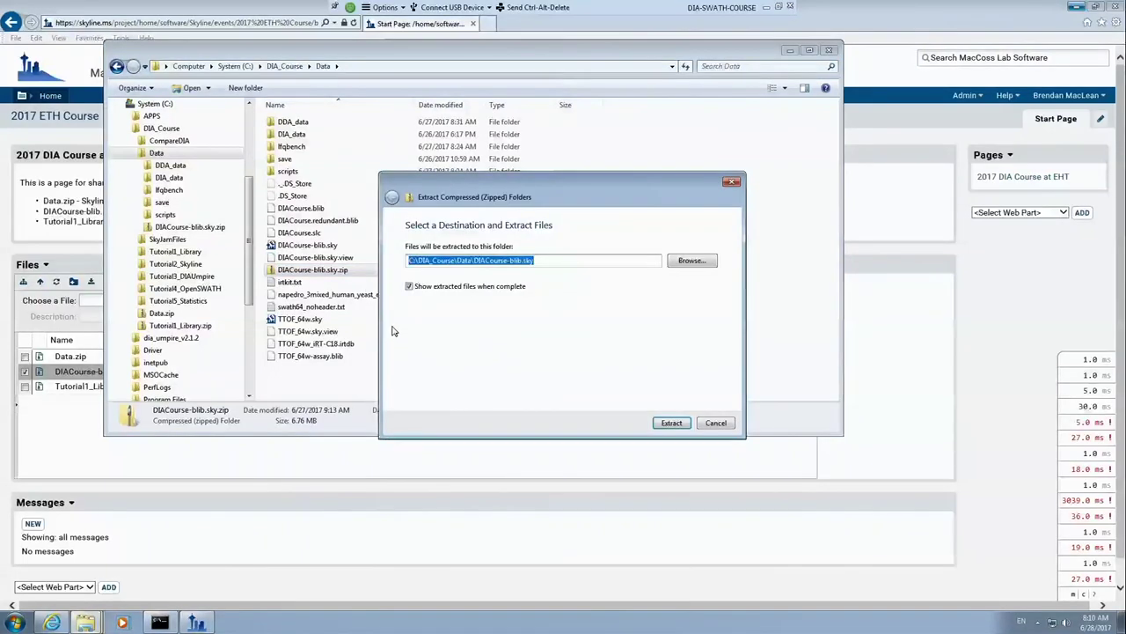
{"action": "left_click", "coordinate": [534, 261]}
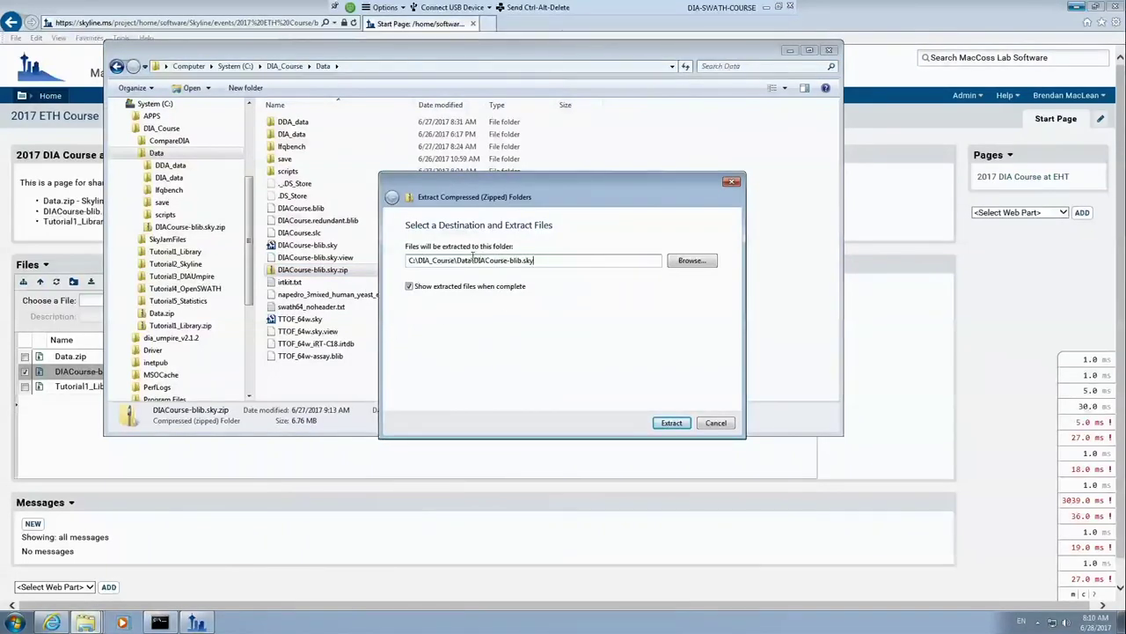
{"action": "key", "text": "BackSpace"}
{"action": "key", "text": "BackSpace"}
{"action": "key", "text": "BackSpace"}
{"action": "key", "text": "BackSpace"}
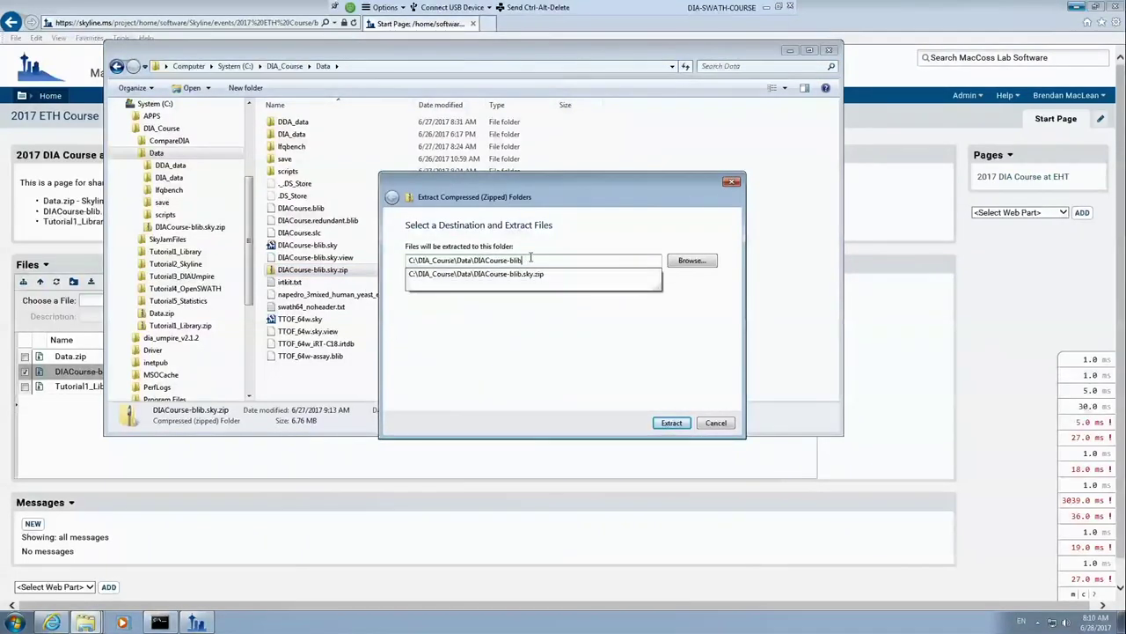
{"action": "key", "text": "BackSpace"}
{"action": "key", "text": "BackSpace"}
{"action": "key", "text": "BackSpace"}
{"action": "key", "text": "BackSpace"}
{"action": "key", "text": "BackSpace"}
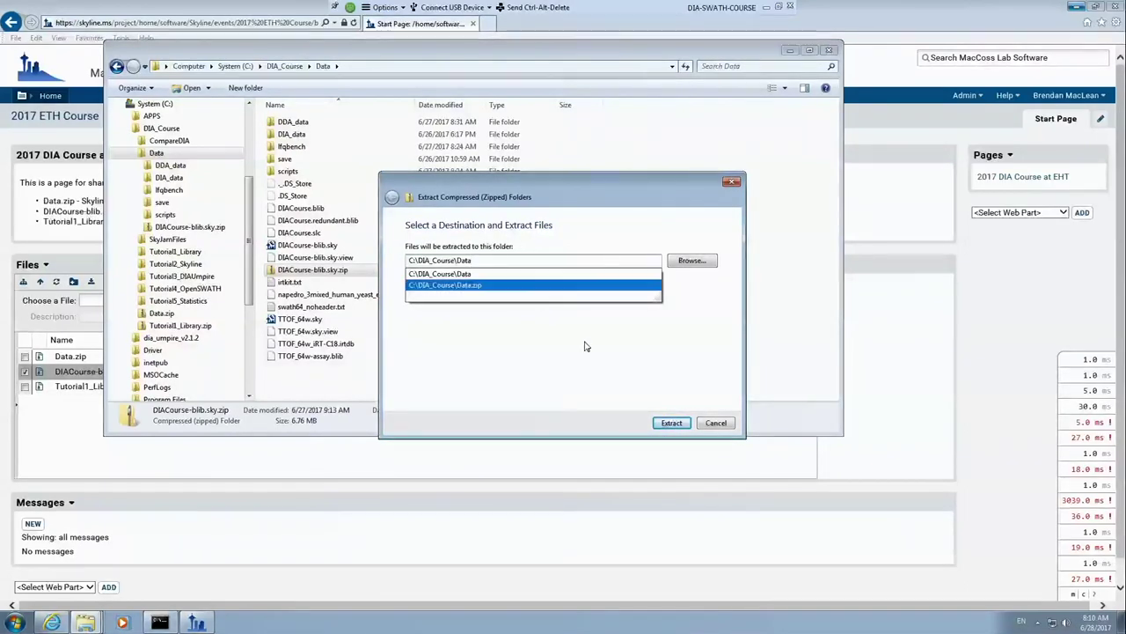
{"action": "left_click", "coordinate": [672, 422]}
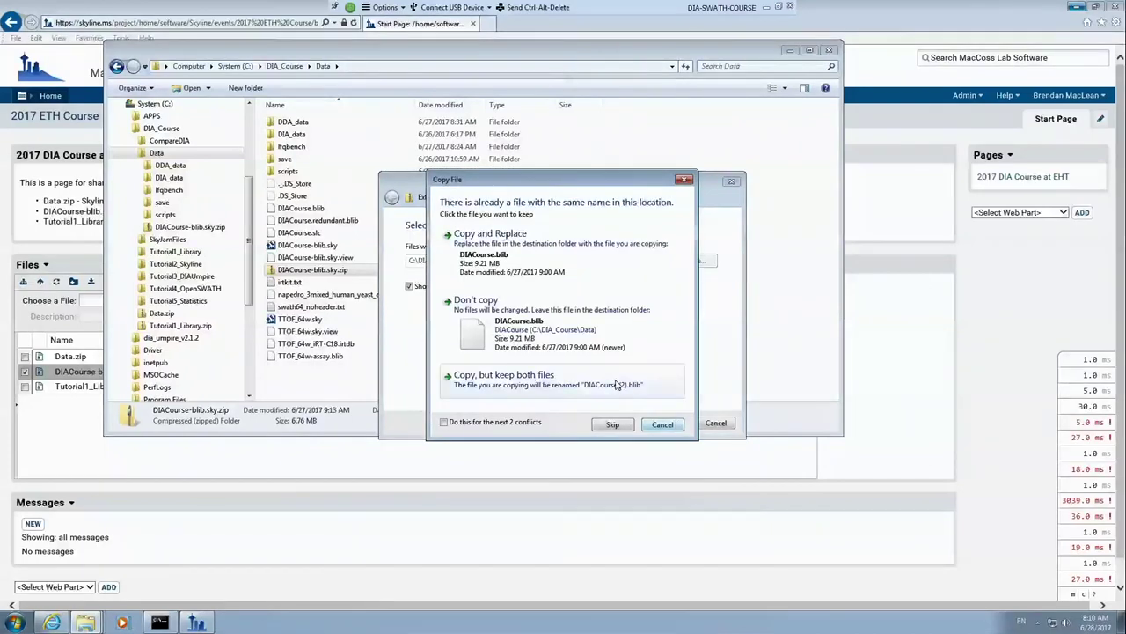
{"action": "left_click", "coordinate": [662, 425]}
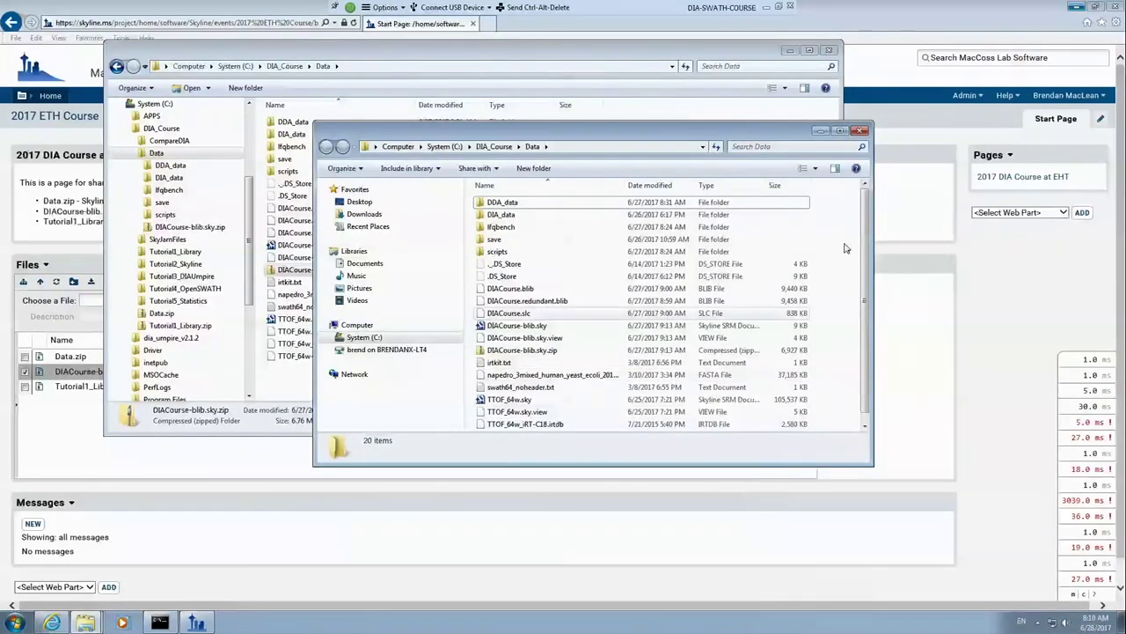
{"action": "left_click", "coordinate": [860, 130]}
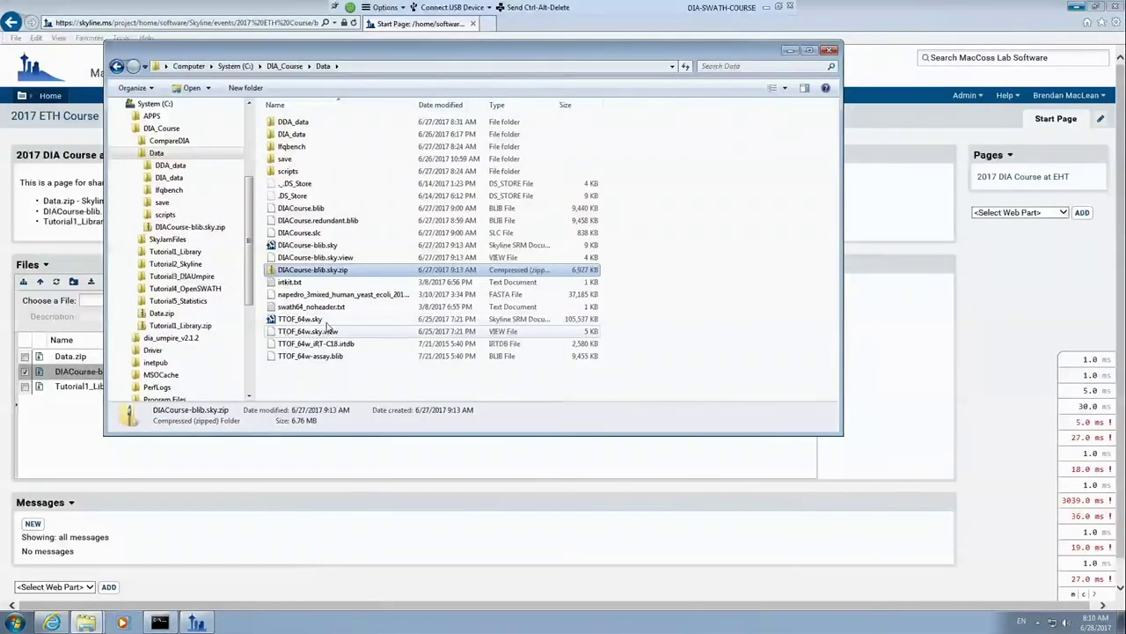
Step: Review the unpacked files in the Data folder: the DIACourse .blib, redundant .blib and .slc files, DIACourse-blib.sky and its .view file
{"action": "left_click", "coordinate": [319, 213]}
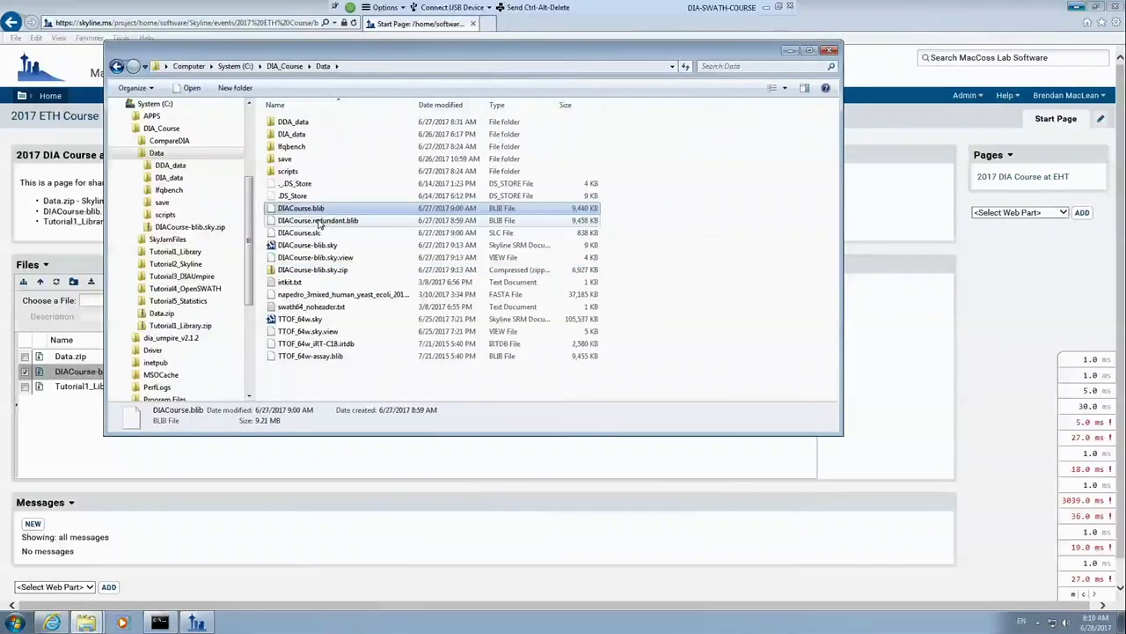
{"action": "left_click", "coordinate": [318, 222]}
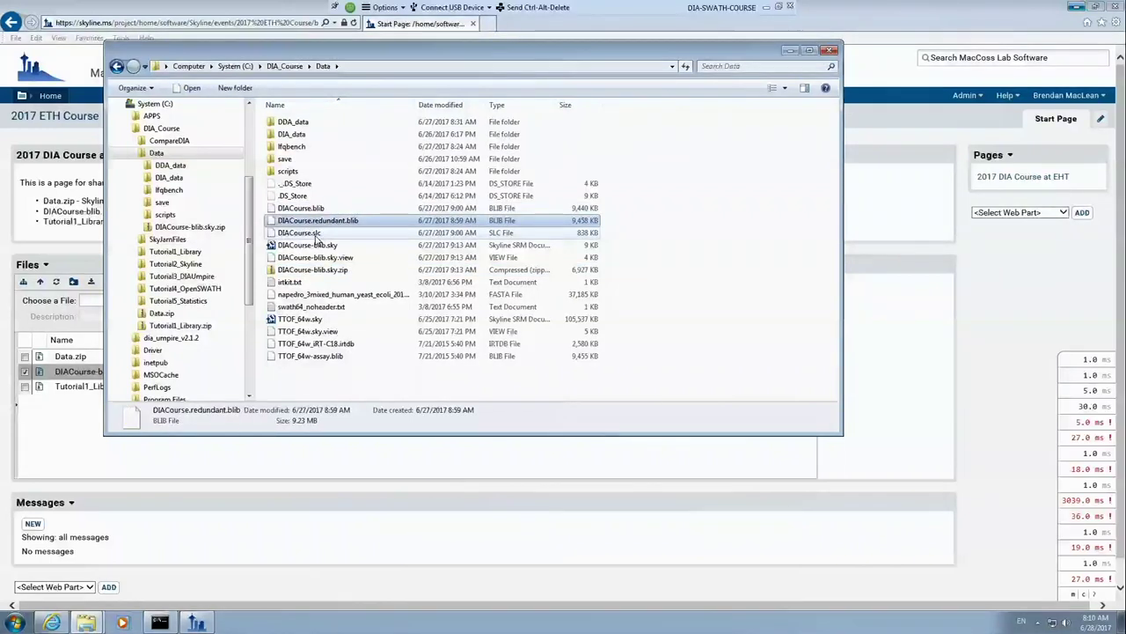
{"action": "left_click", "coordinate": [315, 235]}
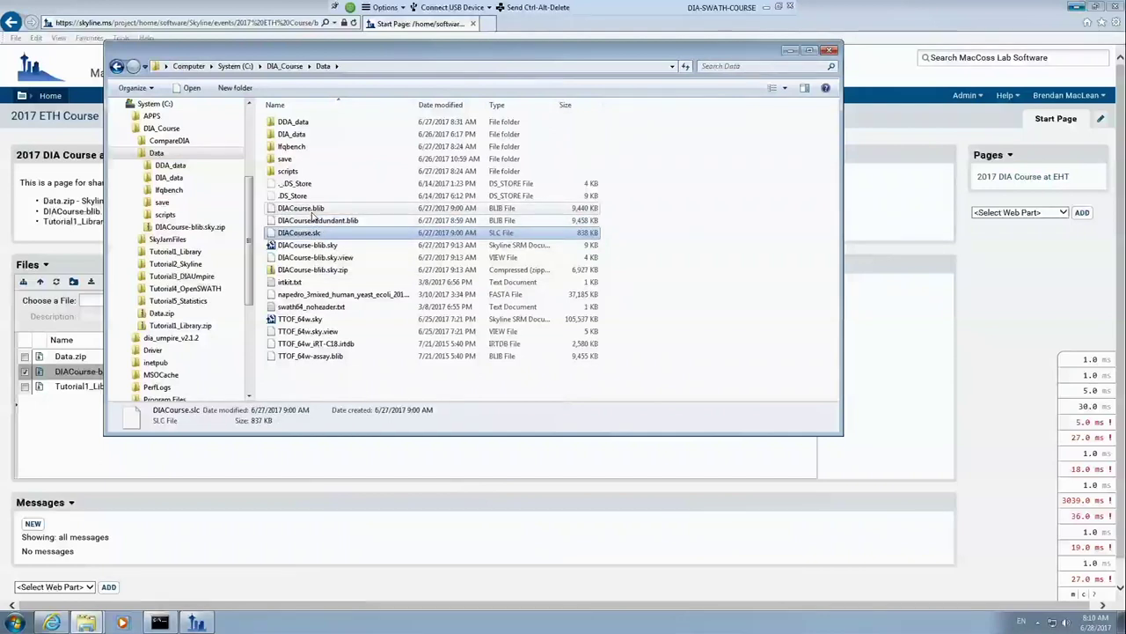
{"action": "left_click", "coordinate": [312, 211], "text": "shift"}
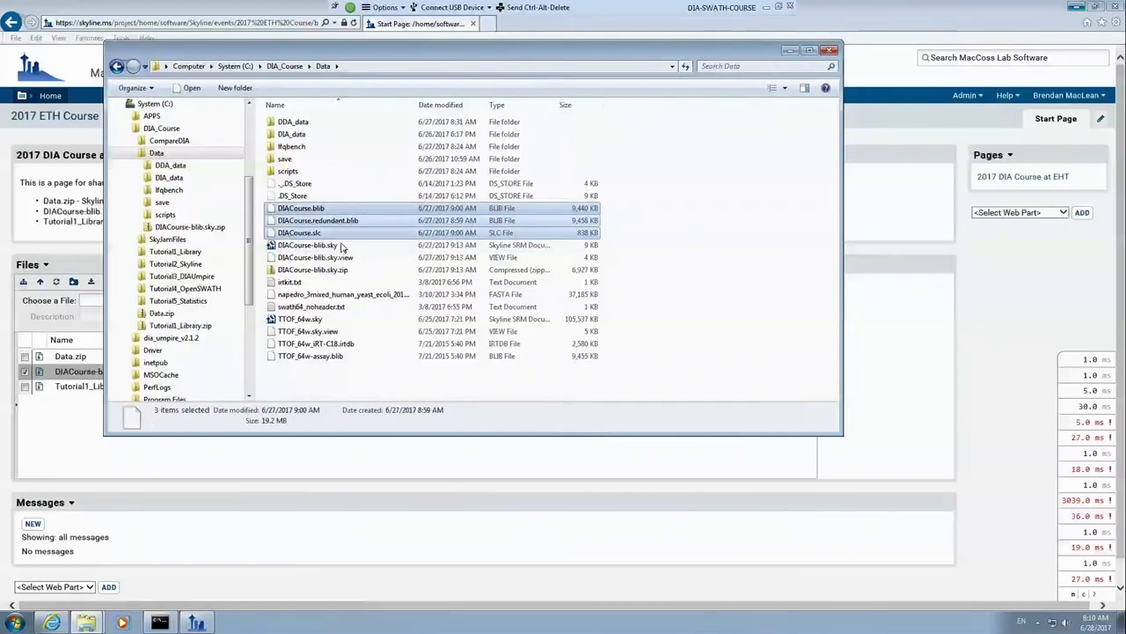
{"action": "left_click_drag", "start_coordinate": [333, 233], "coordinate": [313, 250]}
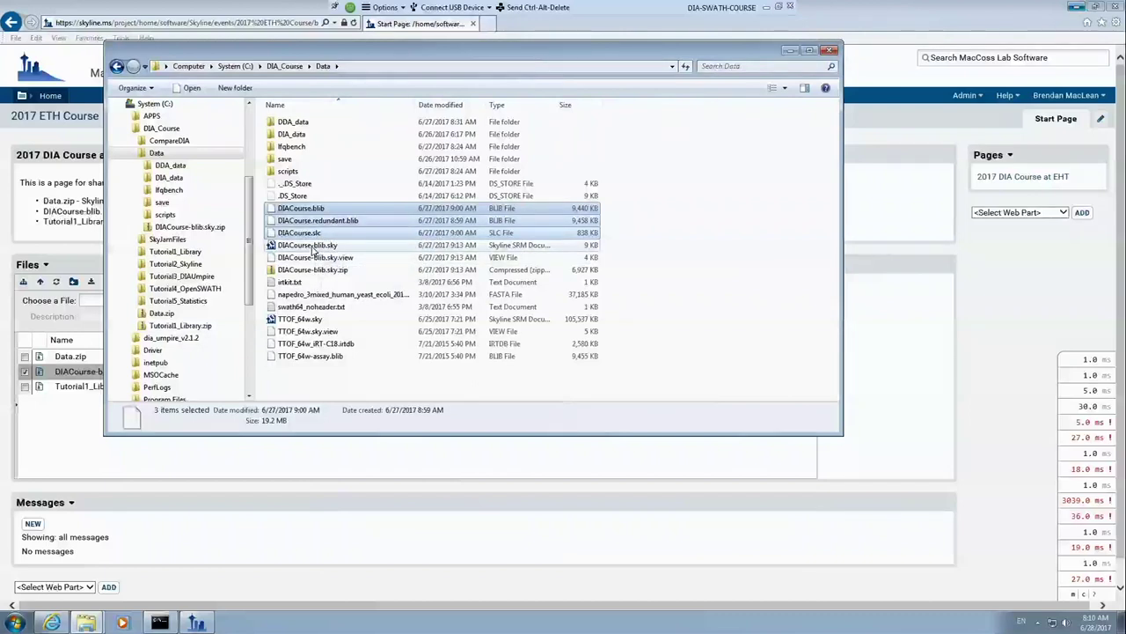
{"action": "left_click", "coordinate": [325, 247]}
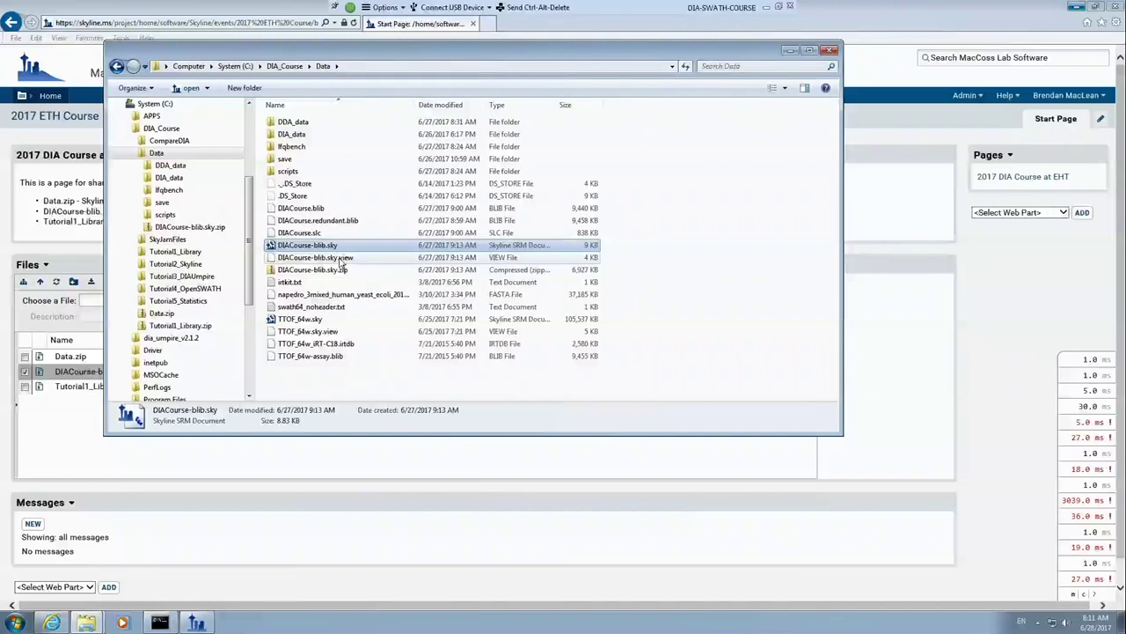
{"action": "left_click", "coordinate": [340, 261]}
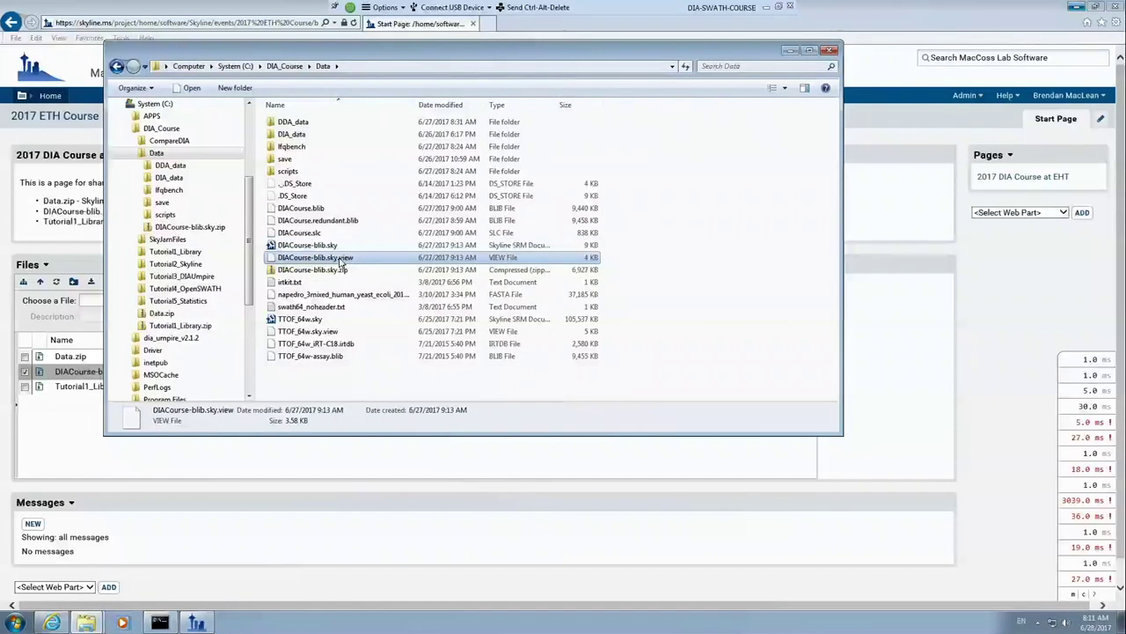
Step: Switch to Skyline to view the DIACourse-blib.sky document, and minimize it when done
{"action": "left_click", "coordinate": [197, 623]}
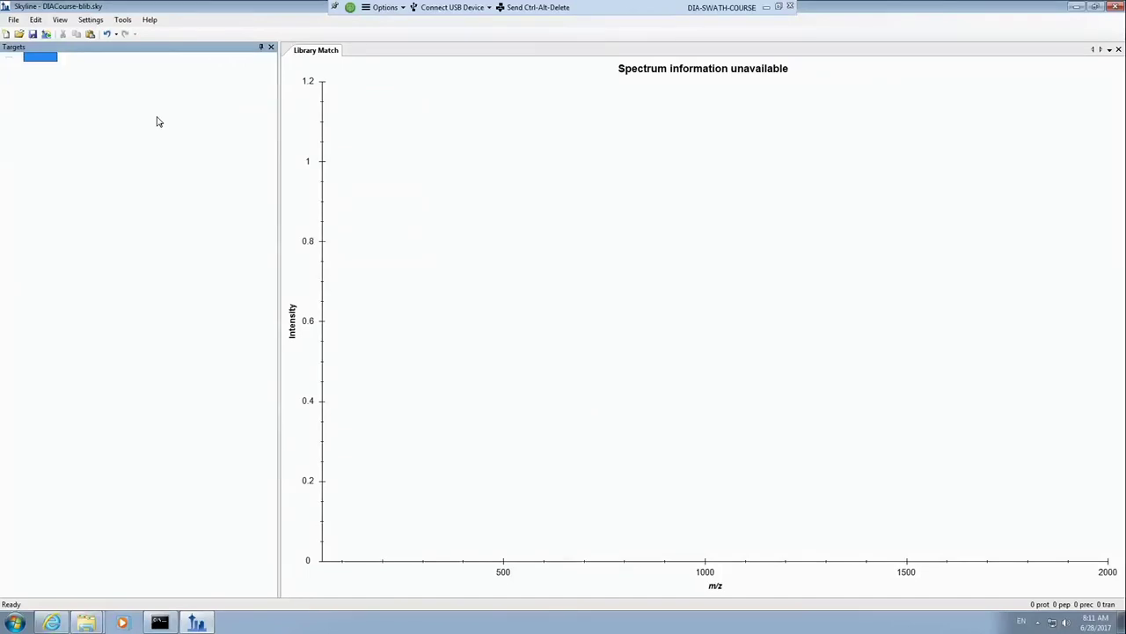
{"action": "left_click", "coordinate": [1079, 8]}
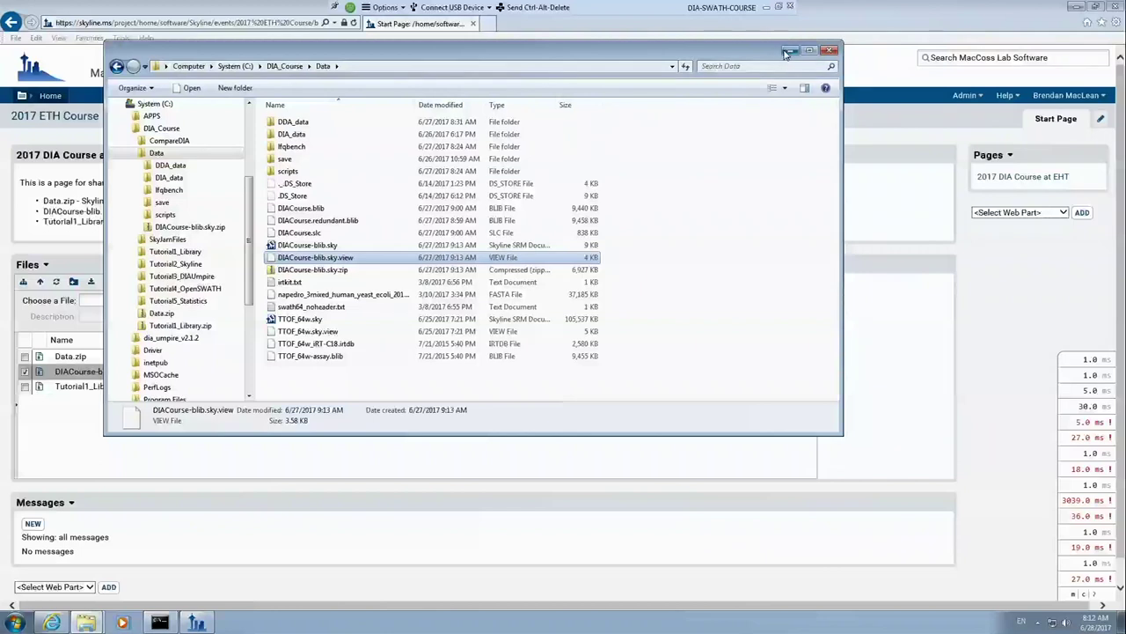
Step: Minimize the remote session and open Dropbox's Outreach folder in a maximized File Explorer window on the local computer
{"action": "key", "text": "Escape"}
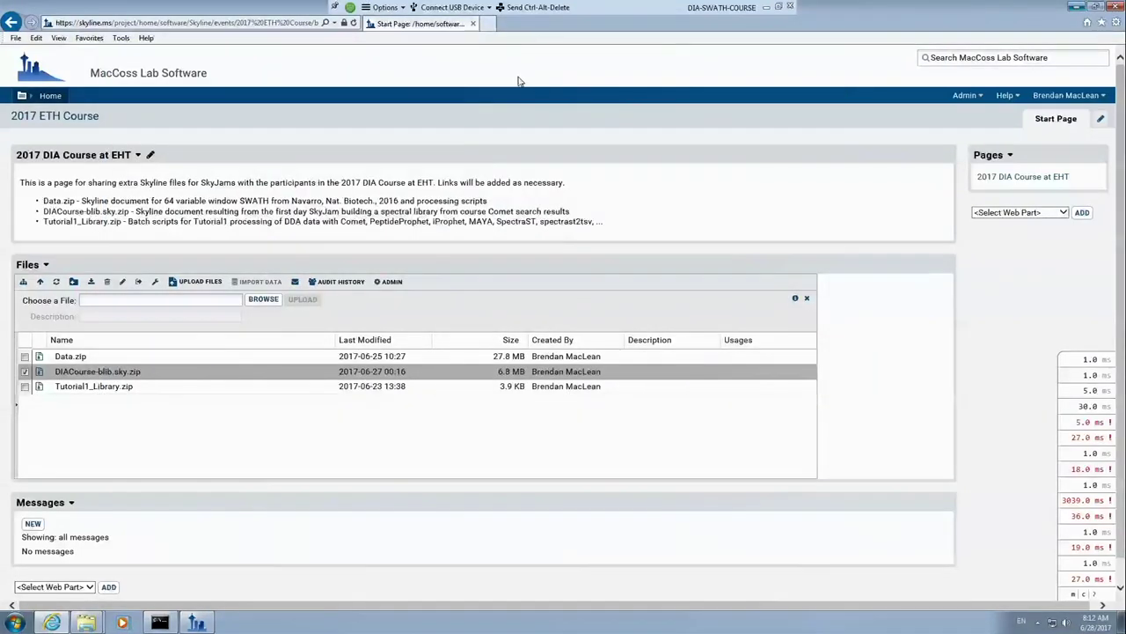
{"action": "left_click", "coordinate": [767, 7]}
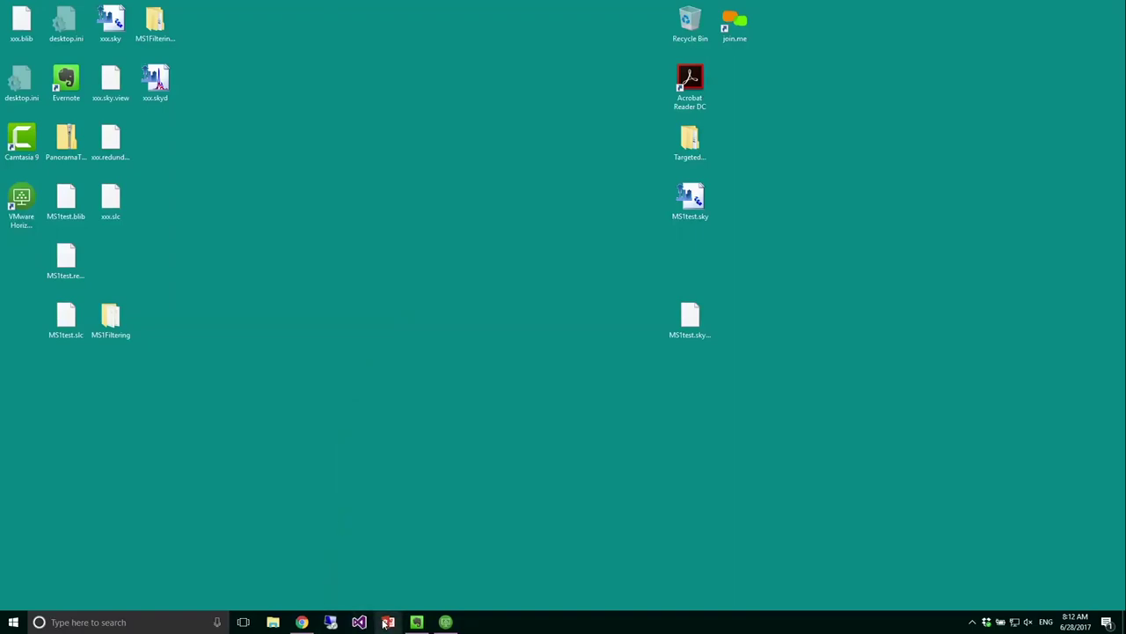
{"action": "left_click", "coordinate": [273, 623]}
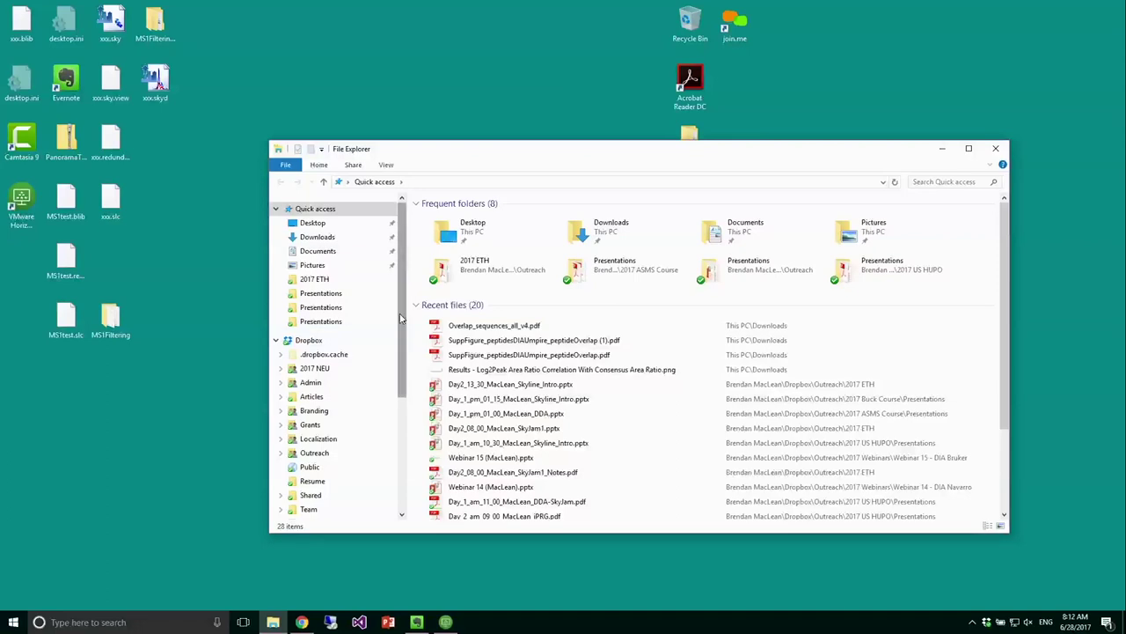
{"action": "left_click_drag", "start_coordinate": [400, 319], "coordinate": [397, 382]}
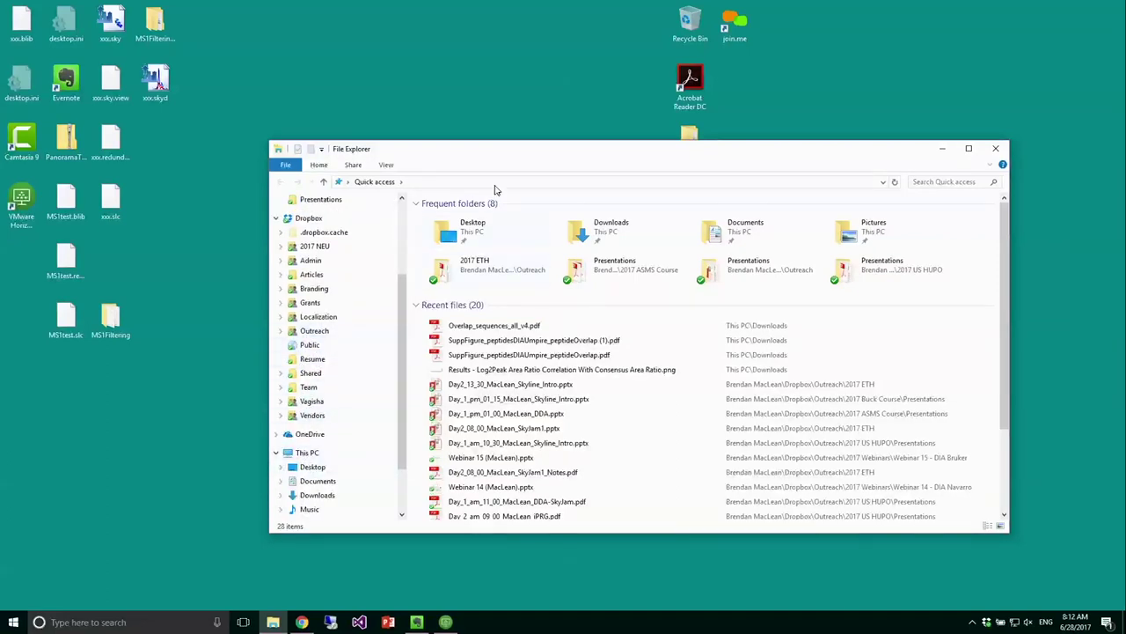
{"action": "double_click", "coordinate": [506, 158]}
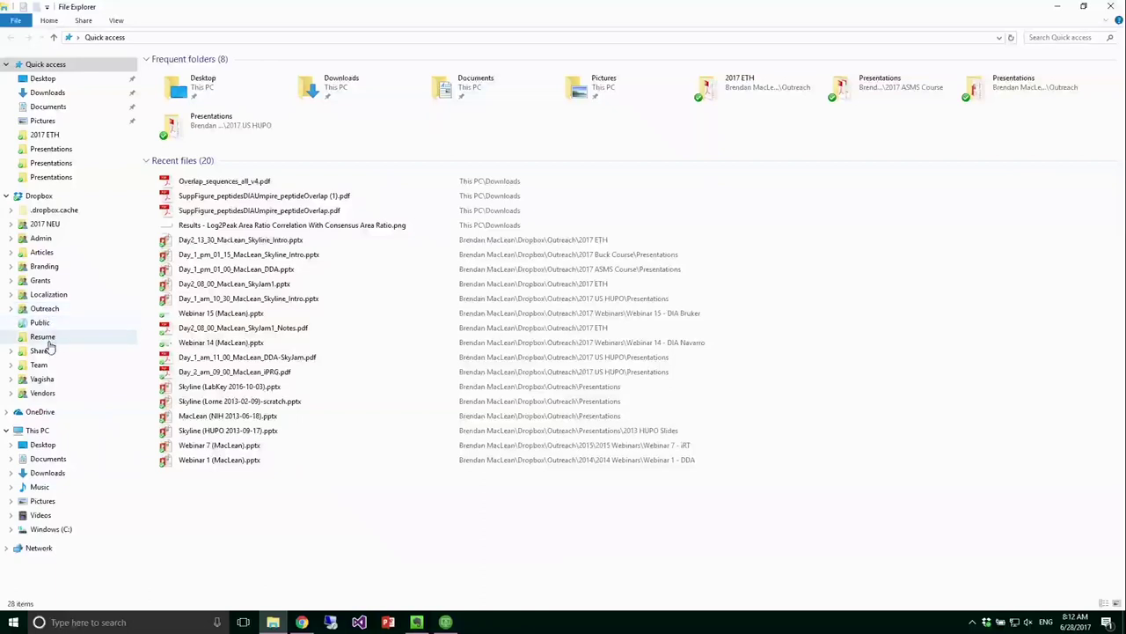
{"action": "left_click", "coordinate": [33, 312]}
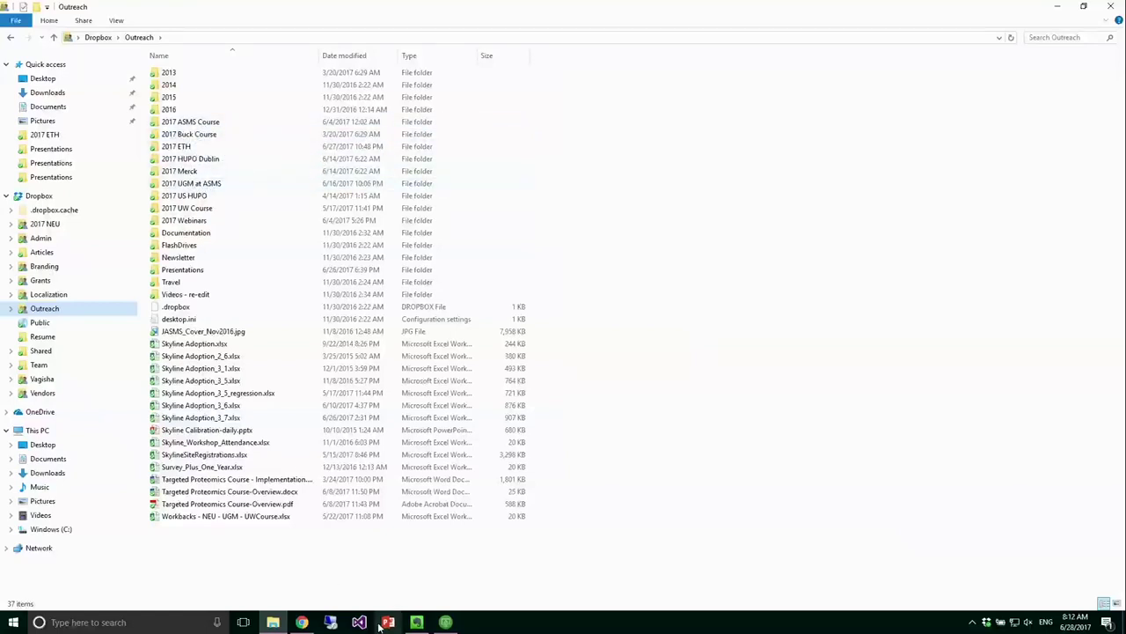
Step: Return to the remote session's Skyline document, browse the DIACourse library's peptides in the Spectral Library Explorer, and close the explorer
{"action": "left_click", "coordinate": [445, 622]}
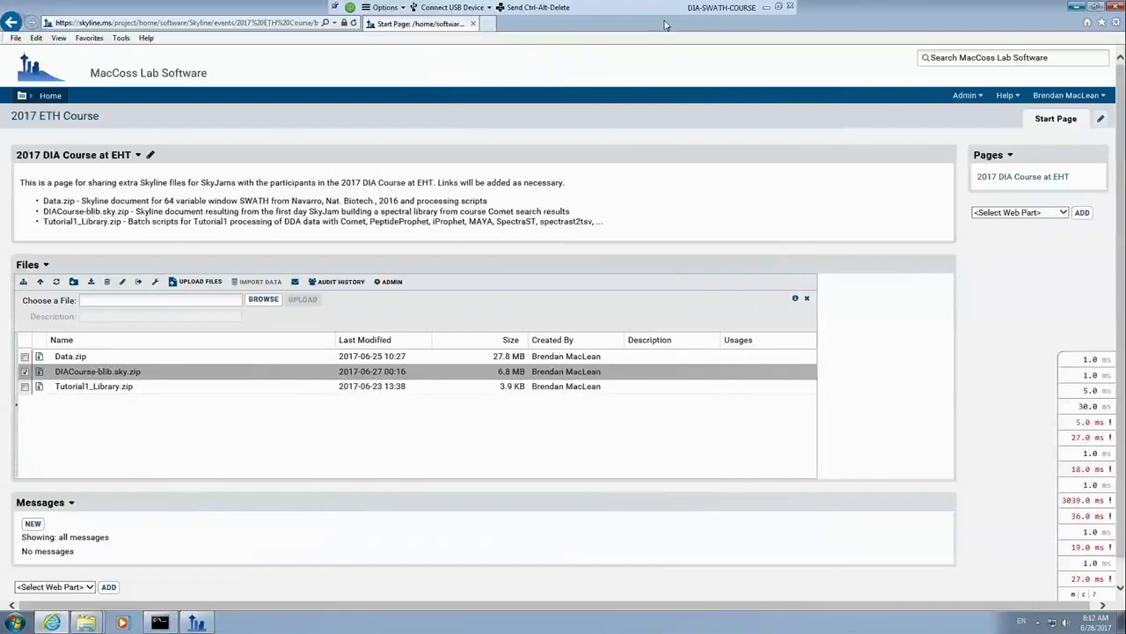
{"action": "left_click", "coordinate": [199, 616]}
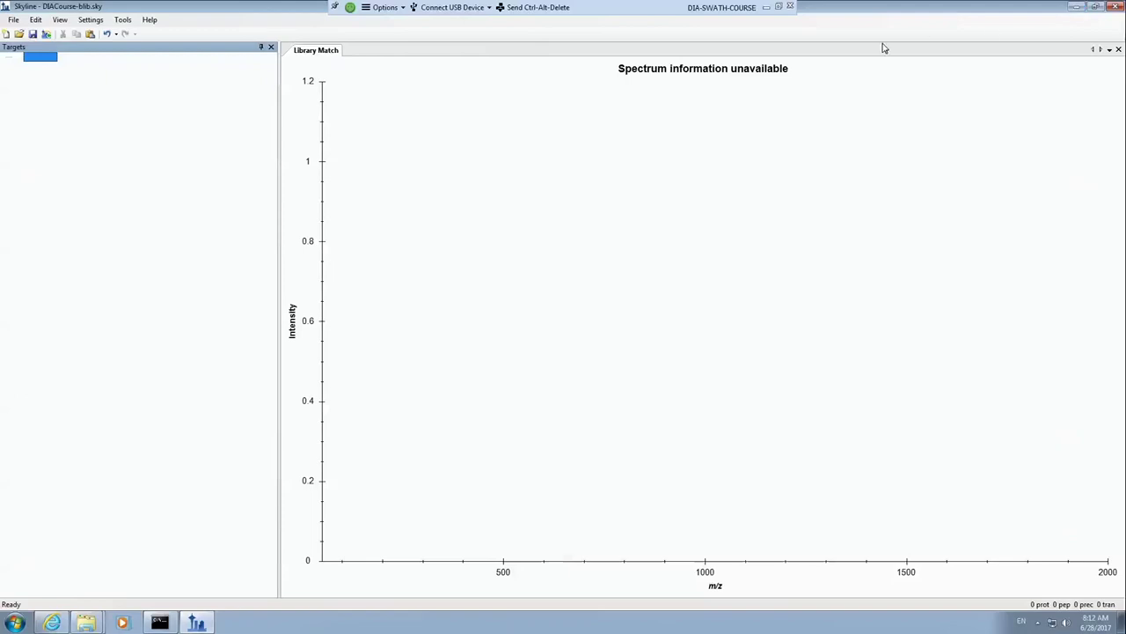
{"action": "left_click", "coordinate": [59, 19]}
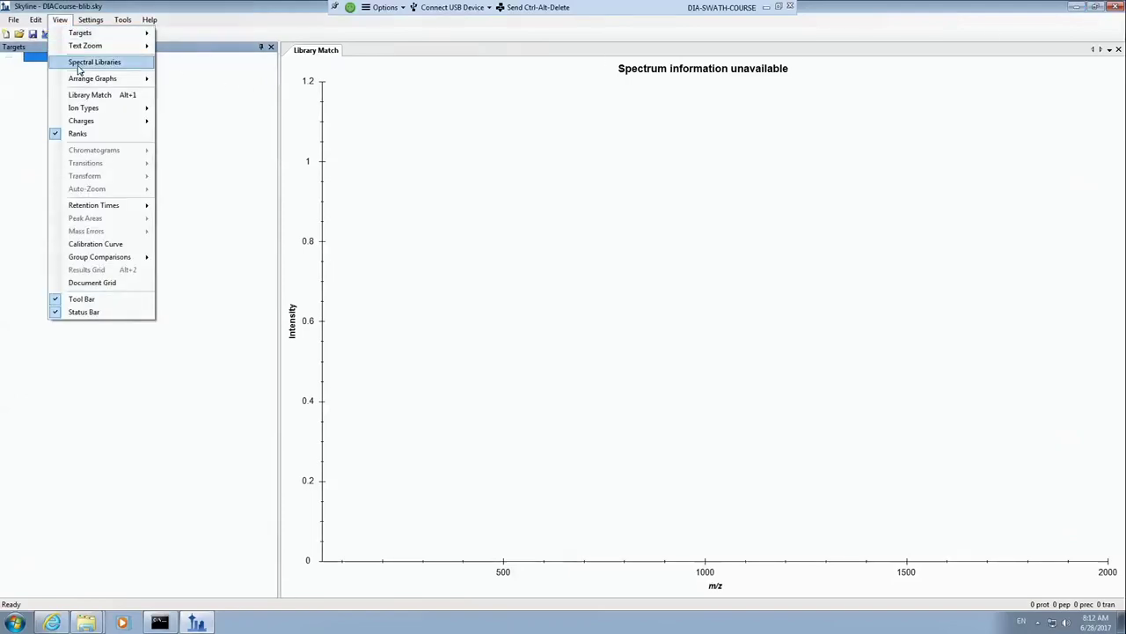
{"action": "left_click", "coordinate": [85, 63]}
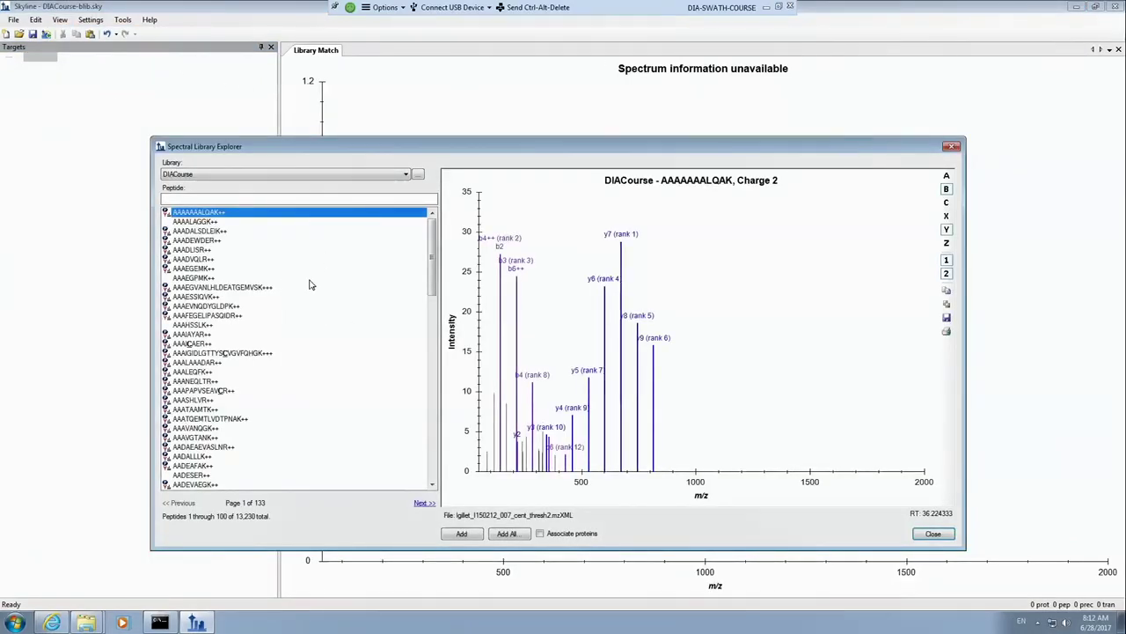
{"action": "left_click_drag", "start_coordinate": [432, 259], "coordinate": [437, 220]}
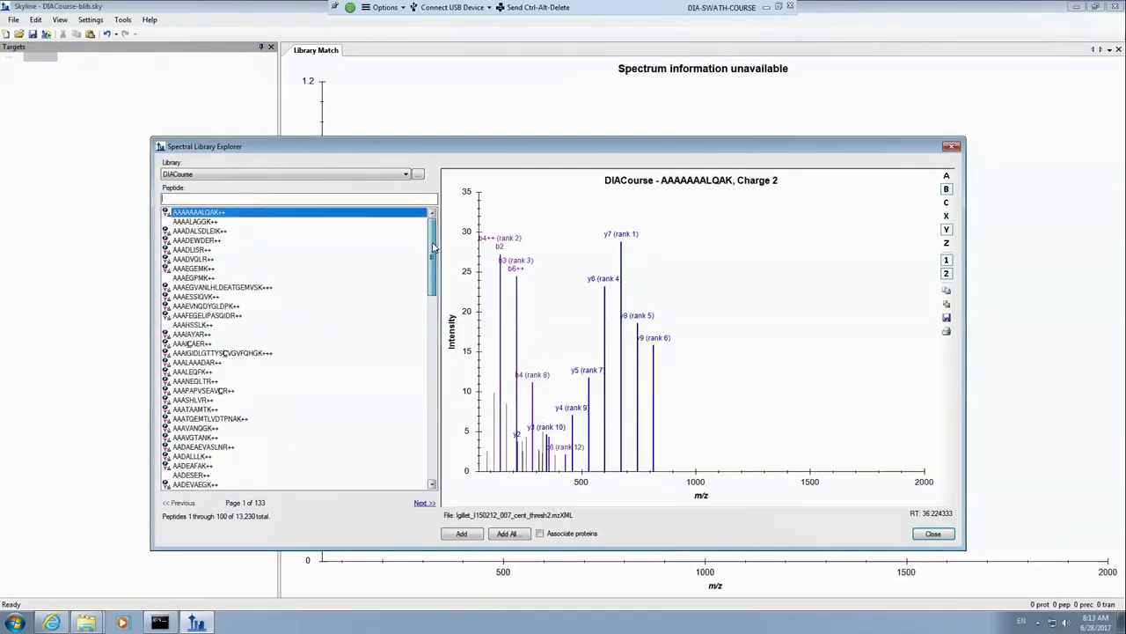
{"action": "left_click", "coordinate": [952, 147]}
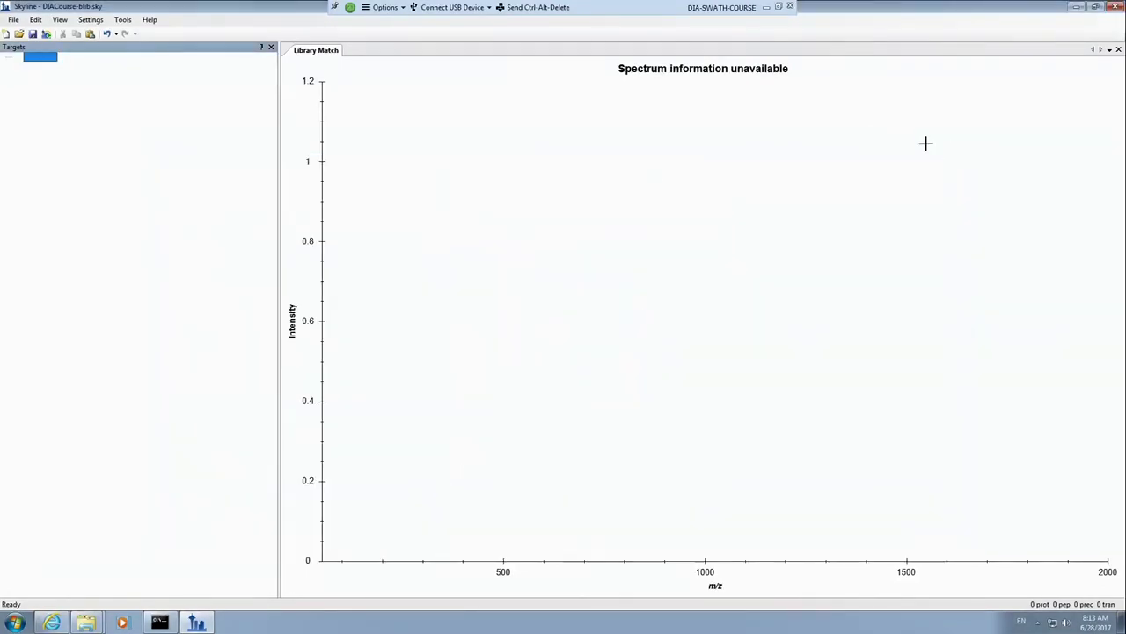
Step: Leave the remote session and open the Webinar 7 PowerPoint presentation from Outreach\2015\2015 Webinars\Webinar 7 - iRT on the local computer
{"action": "left_click", "coordinate": [767, 7]}
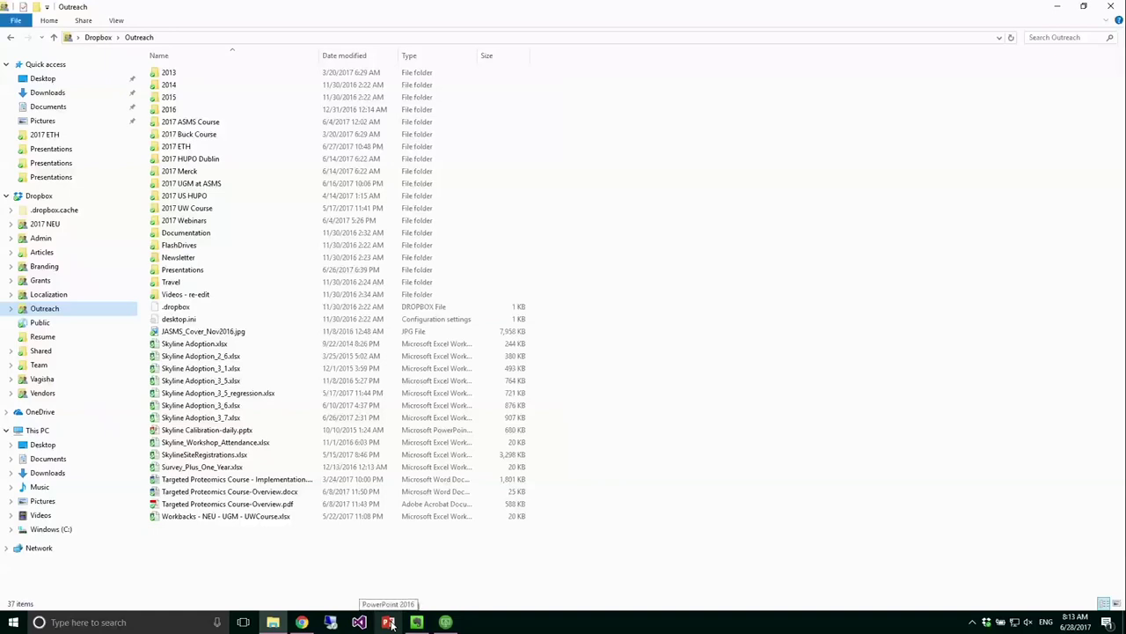
{"action": "double_click", "coordinate": [179, 98]}
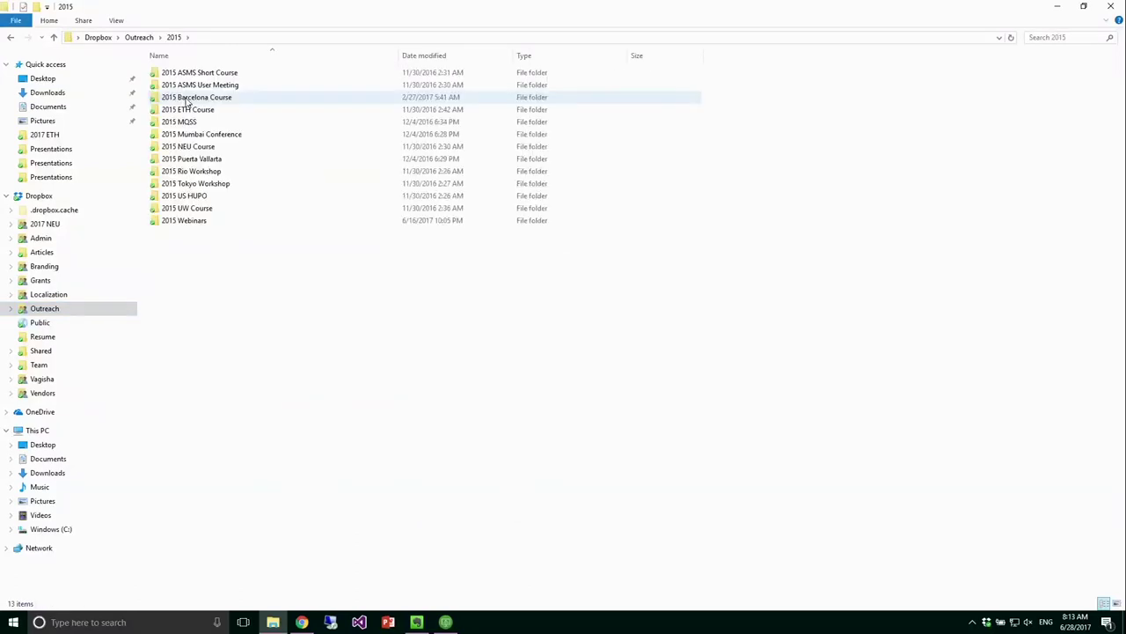
{"action": "double_click", "coordinate": [201, 220]}
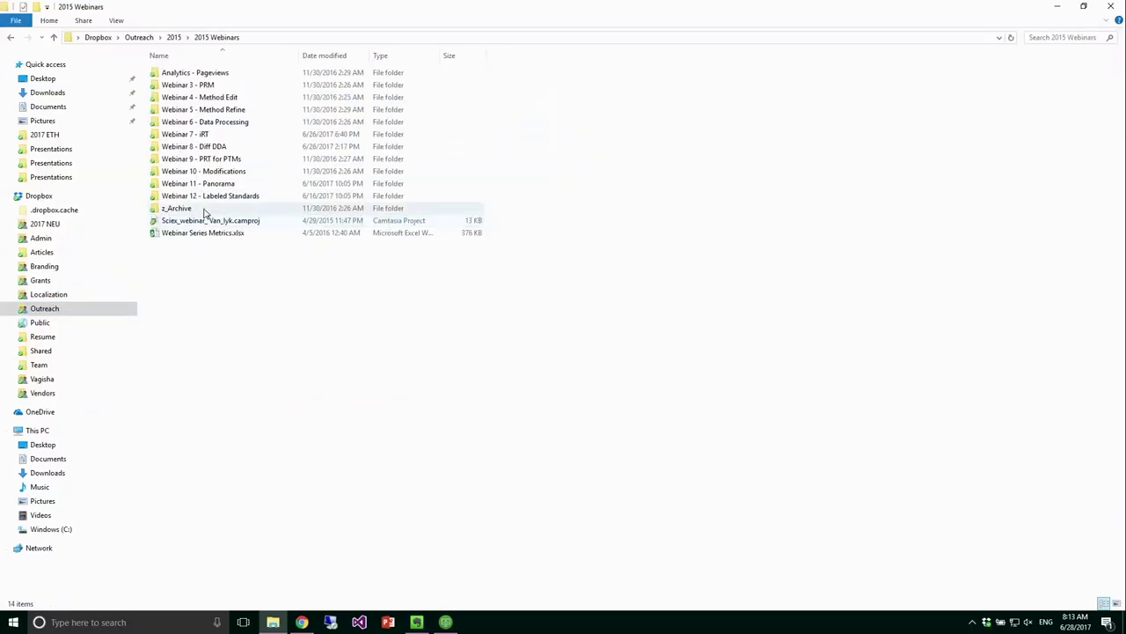
{"action": "double_click", "coordinate": [203, 136]}
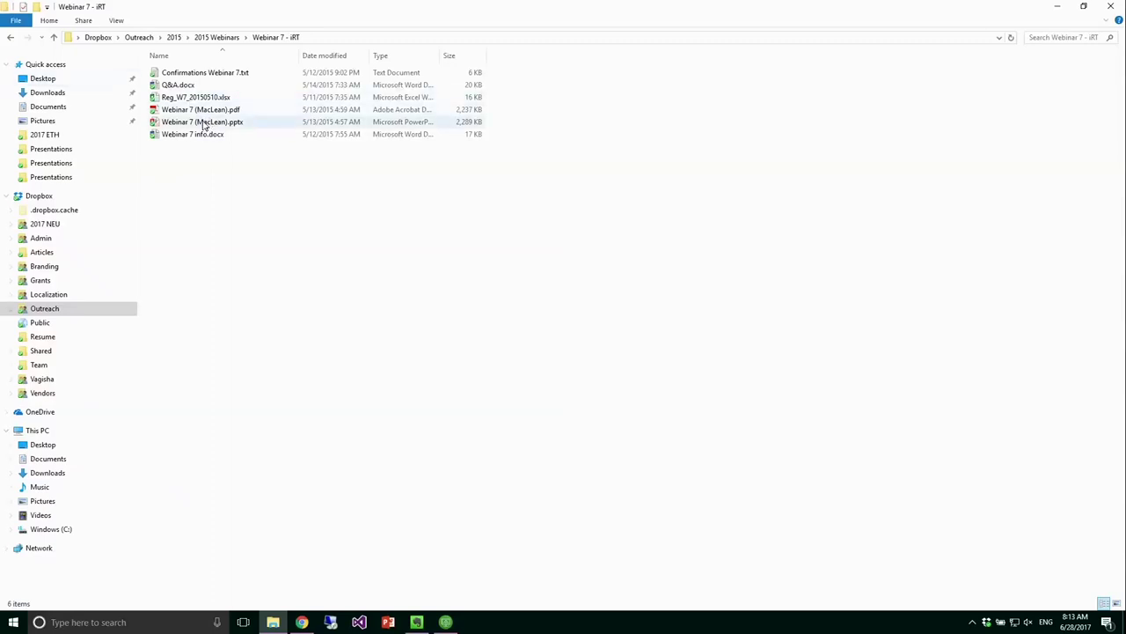
{"action": "double_click", "coordinate": [203, 123]}
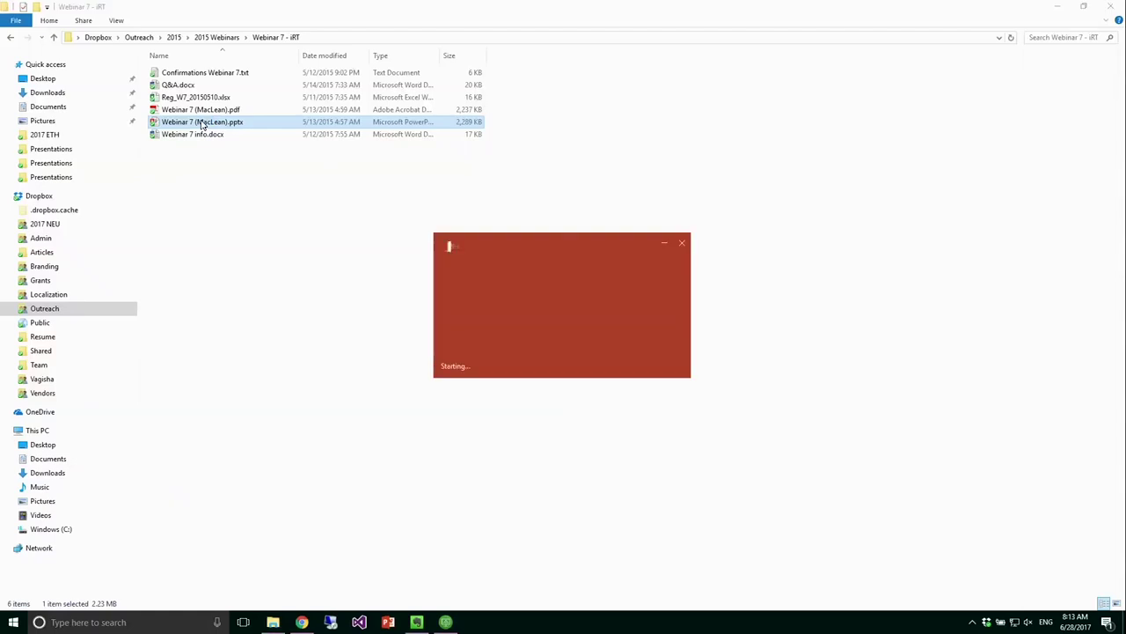
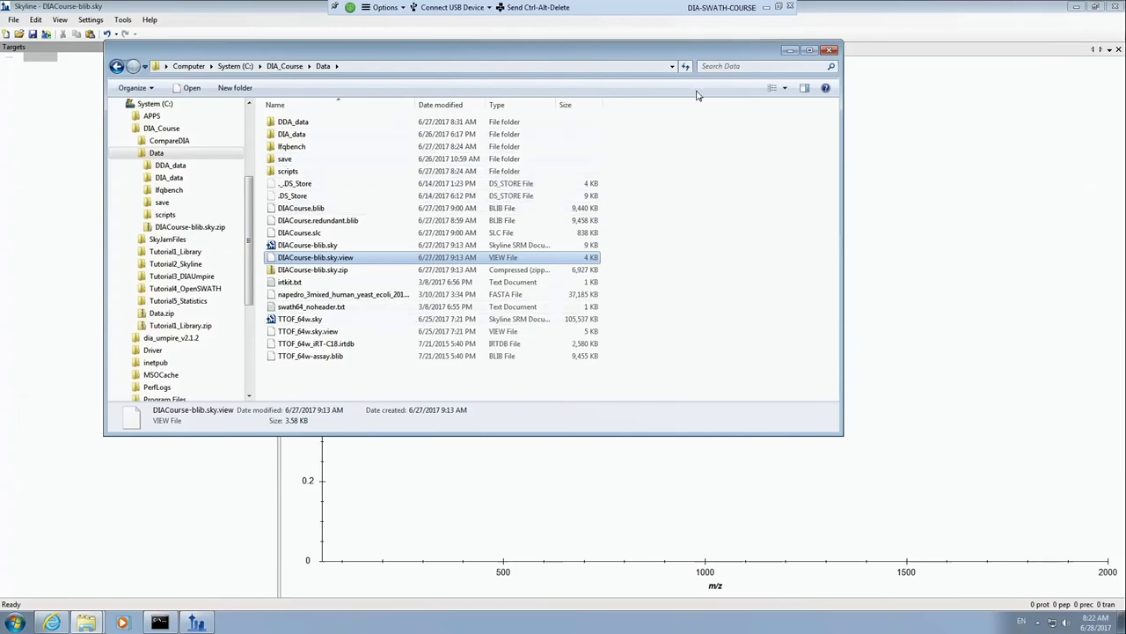
Step: Examine the contents of the scripts and lfqbench folders in C:\DIA_Course\Data, and return to the Data folder
{"action": "left_click_drag", "start_coordinate": [634, 54], "coordinate": [738, 105]}
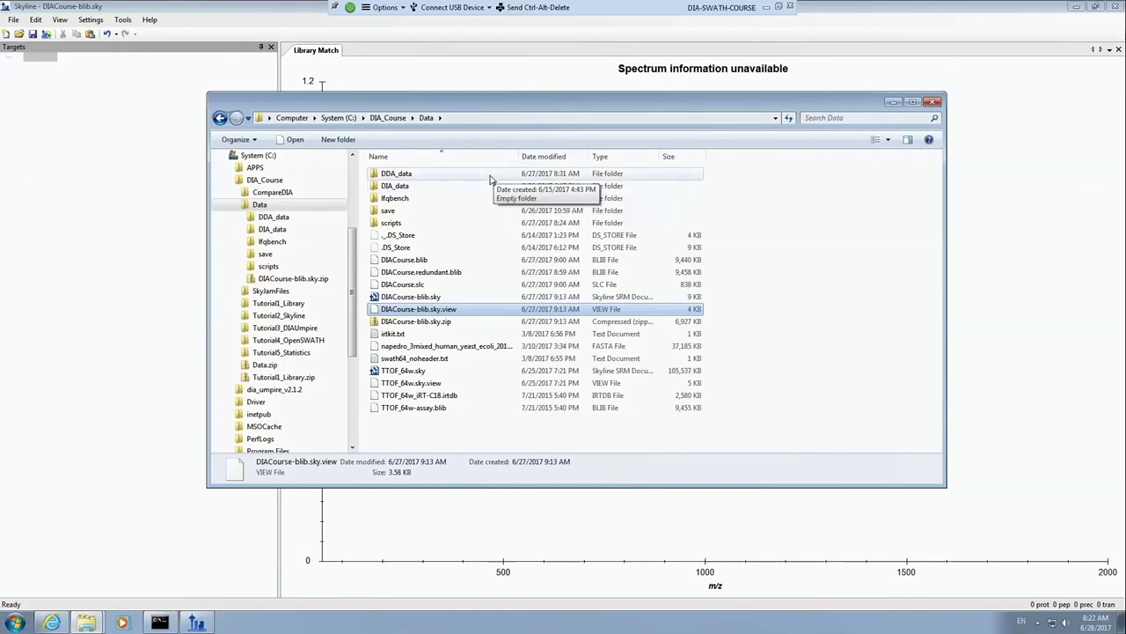
{"action": "left_click", "coordinate": [456, 226]}
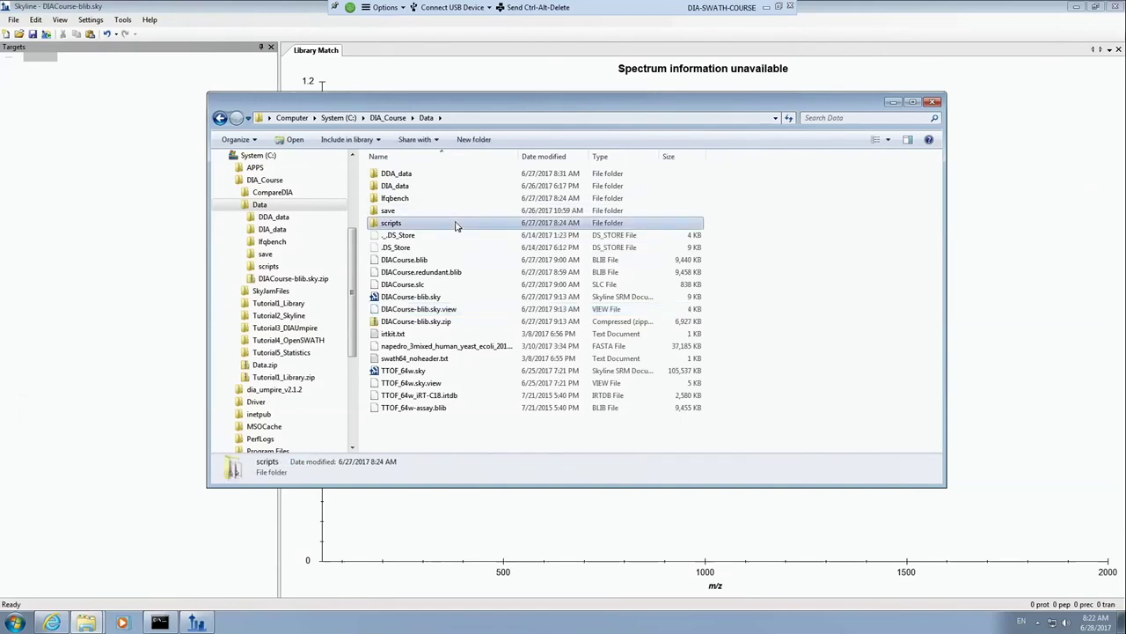
{"action": "double_click", "coordinate": [456, 226]}
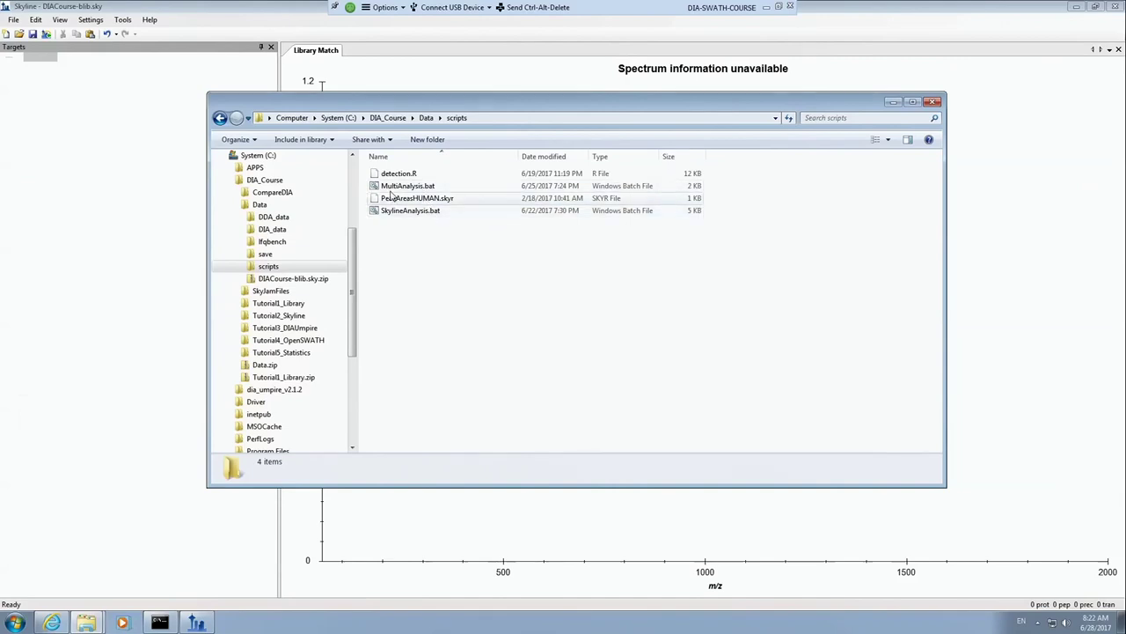
{"action": "left_click", "coordinate": [221, 118]}
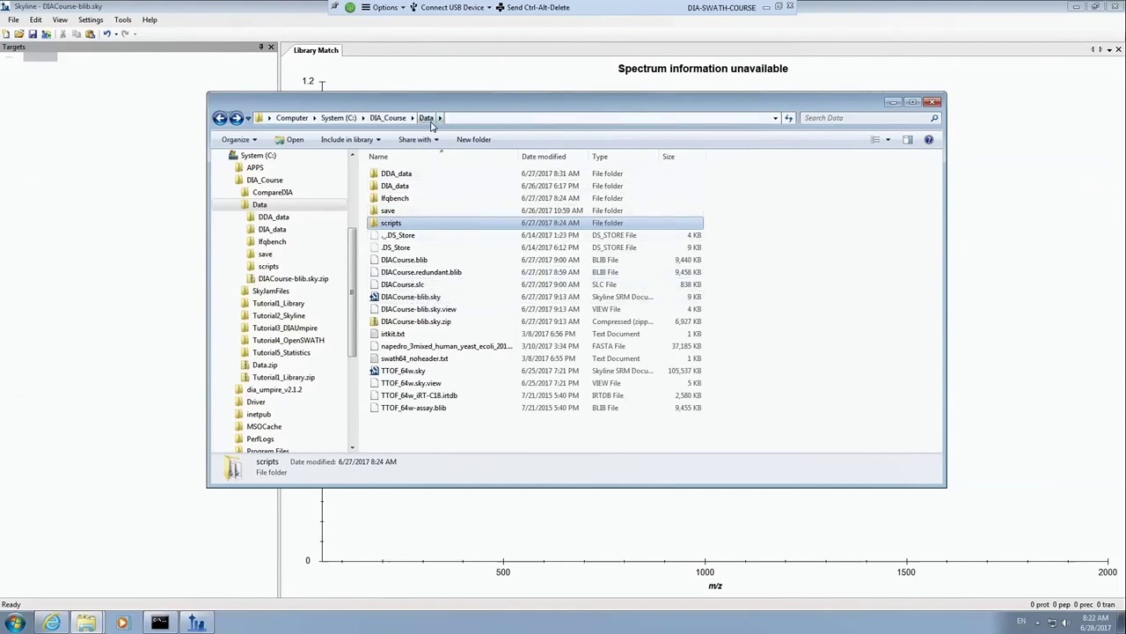
{"action": "double_click", "coordinate": [401, 199]}
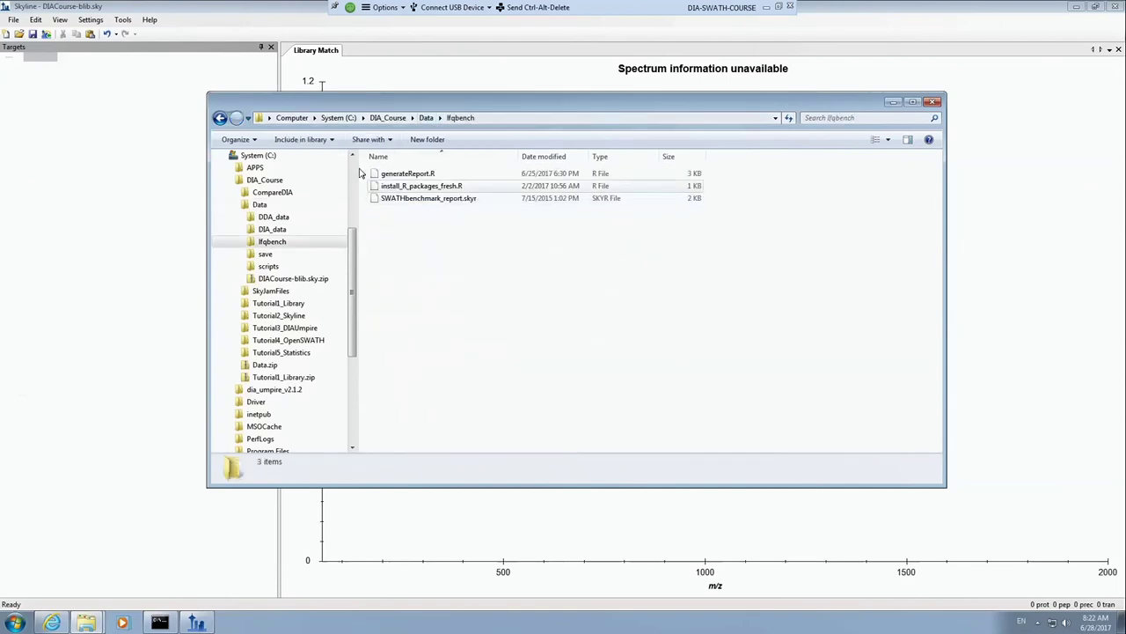
{"action": "left_click", "coordinate": [221, 118]}
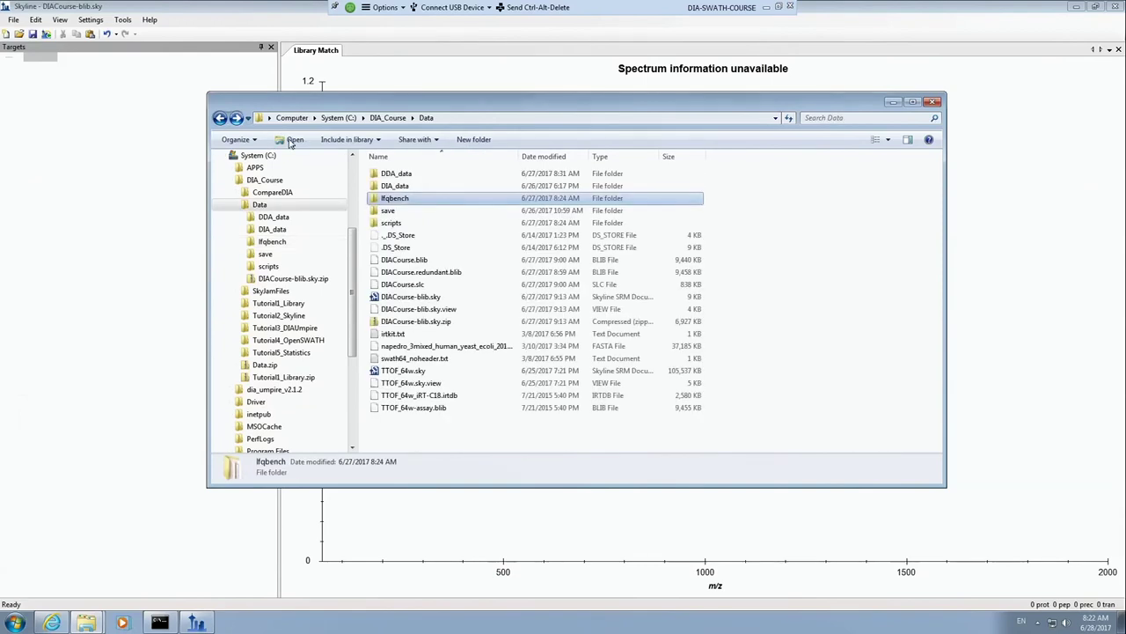
{"action": "double_click", "coordinate": [406, 224]}
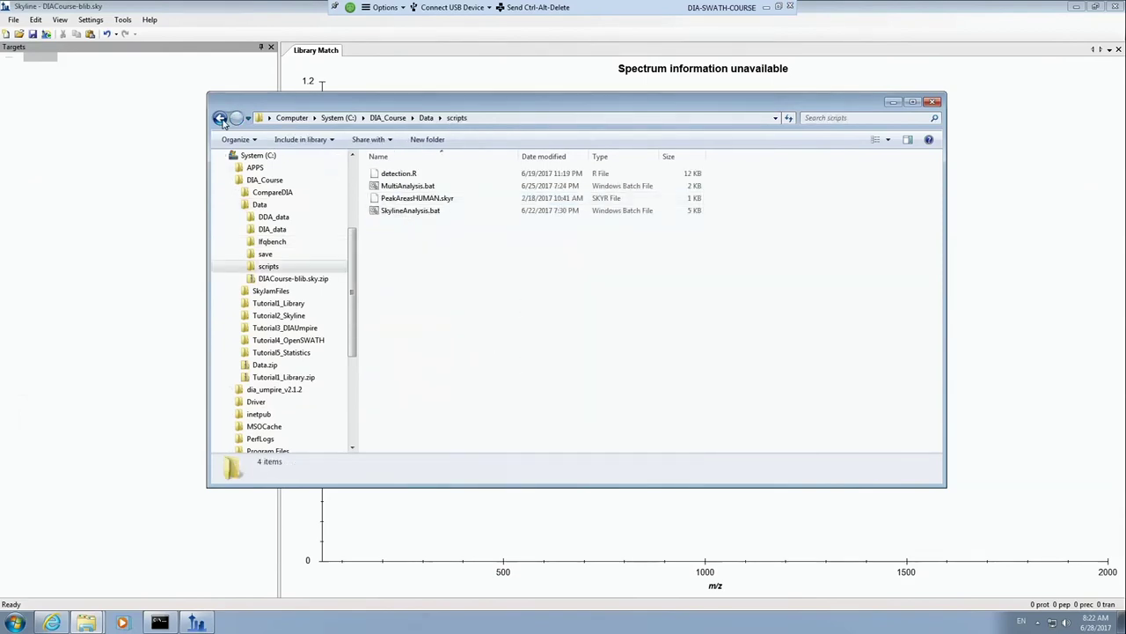
{"action": "left_click", "coordinate": [221, 118]}
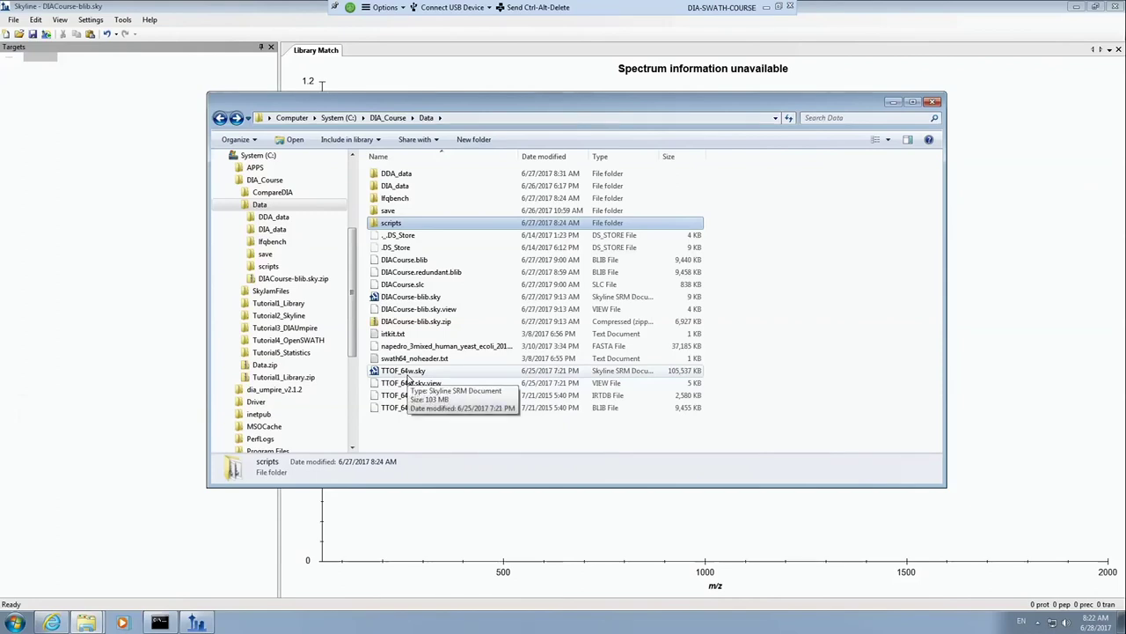
Step: Switch to Skyline and open TTOF_64w.sky from C:\DIA_Course\Data
{"action": "left_click", "coordinate": [202, 27]}
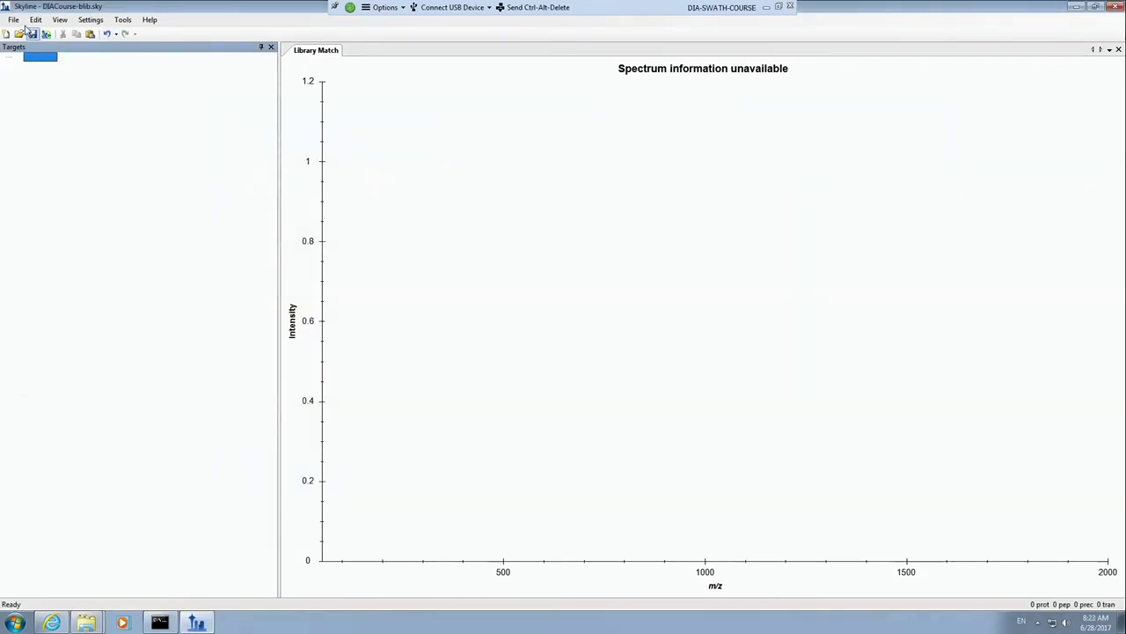
{"action": "left_click", "coordinate": [13, 19]}
{"action": "left_click", "coordinate": [35, 58]}
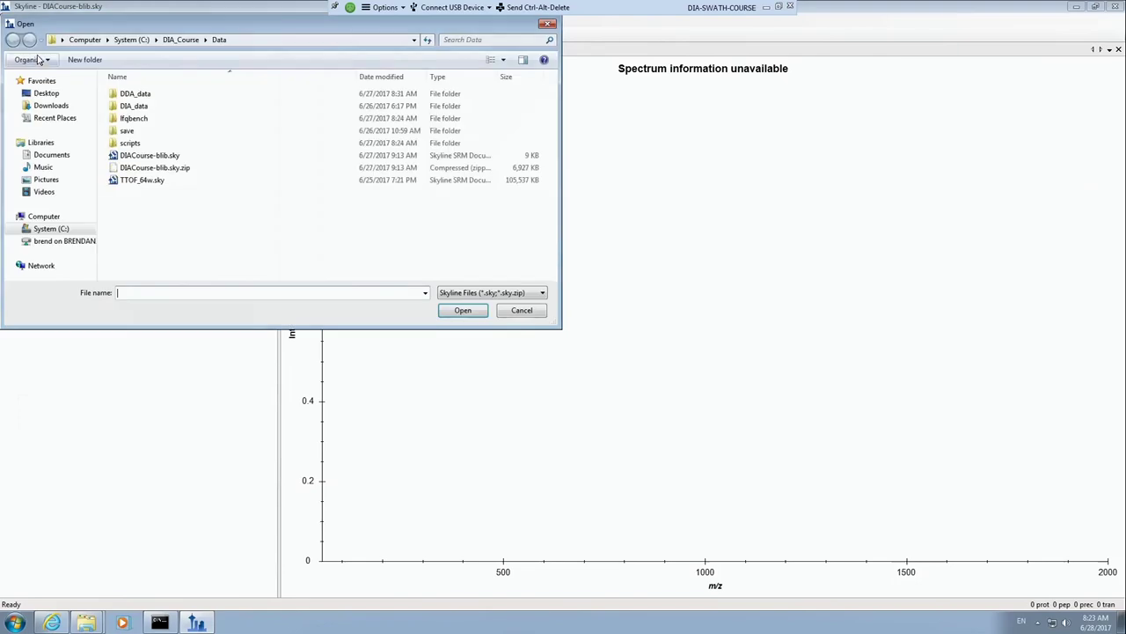
{"action": "double_click", "coordinate": [157, 182]}
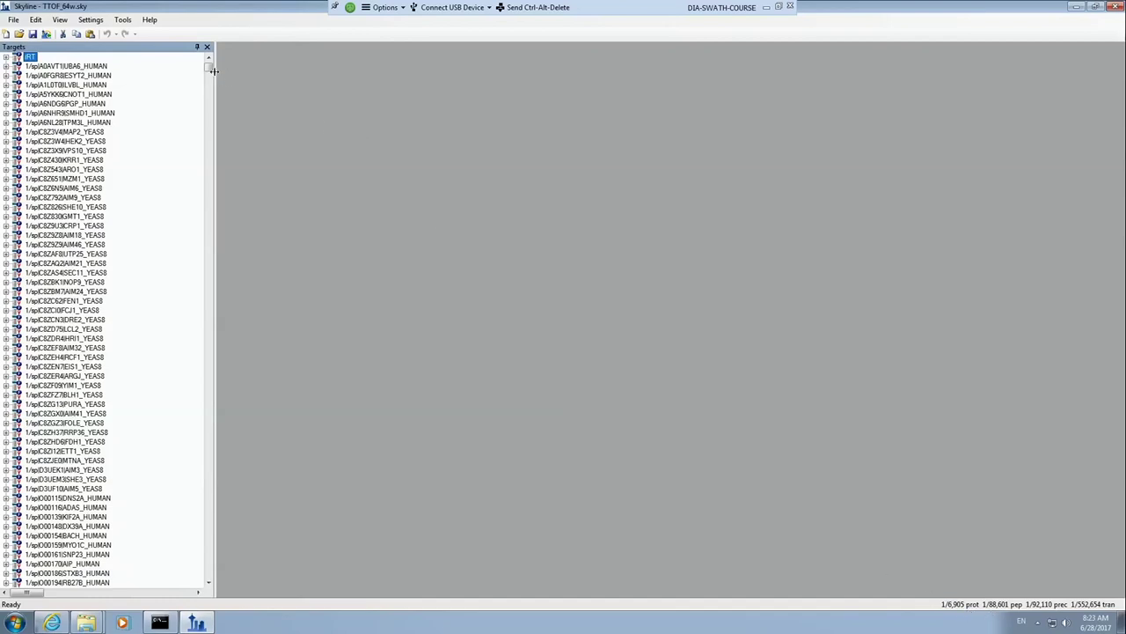
Step: Expand the UBA6_HUMAN protein in the target list, select its 532.6291+++ precursor, and show the Library Match spectrum
{"action": "left_click_drag", "start_coordinate": [212, 75], "coordinate": [218, 581]}
{"action": "left_click_drag", "start_coordinate": [215, 442], "coordinate": [161, 53]}
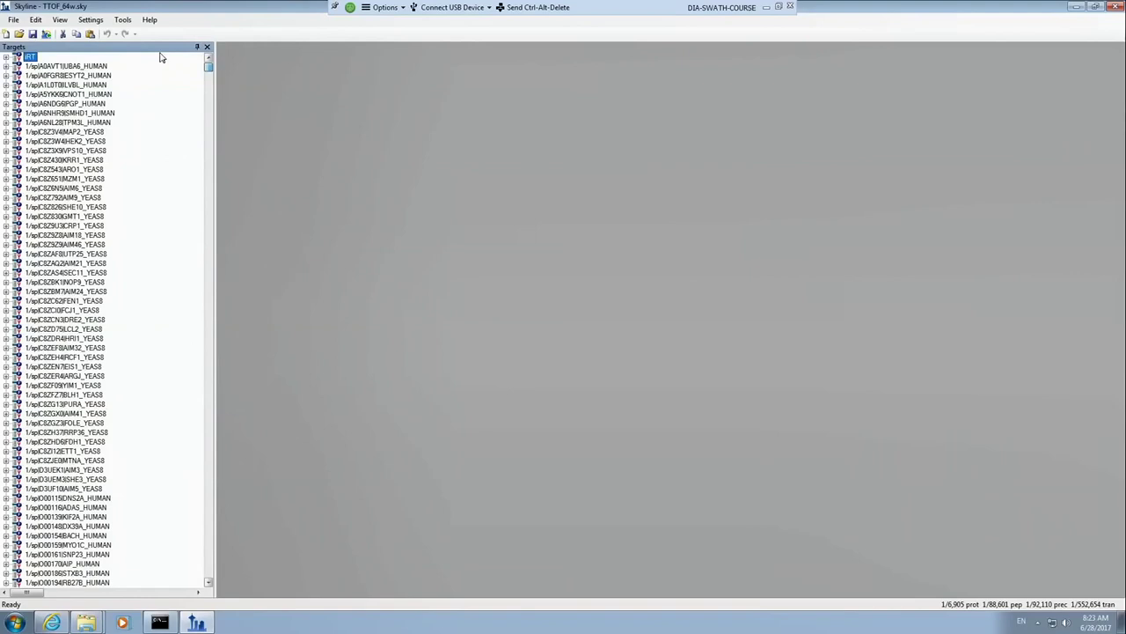
{"action": "left_click", "coordinate": [6, 66]}
{"action": "left_click", "coordinate": [66, 85]}
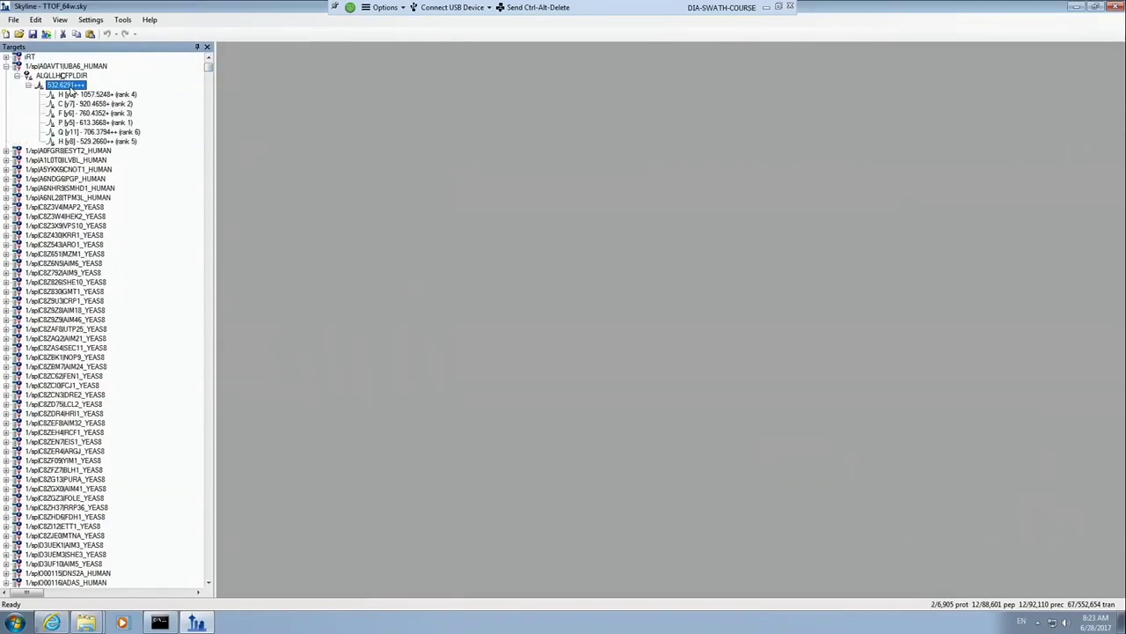
{"action": "left_click", "coordinate": [58, 19]}
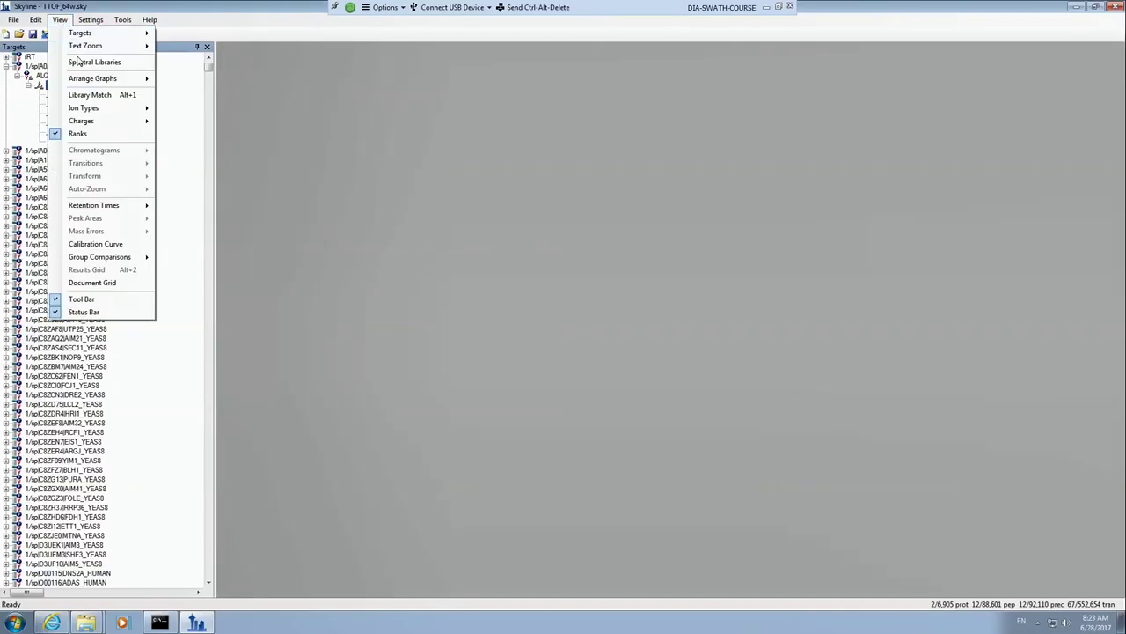
{"action": "left_click", "coordinate": [90, 95]}
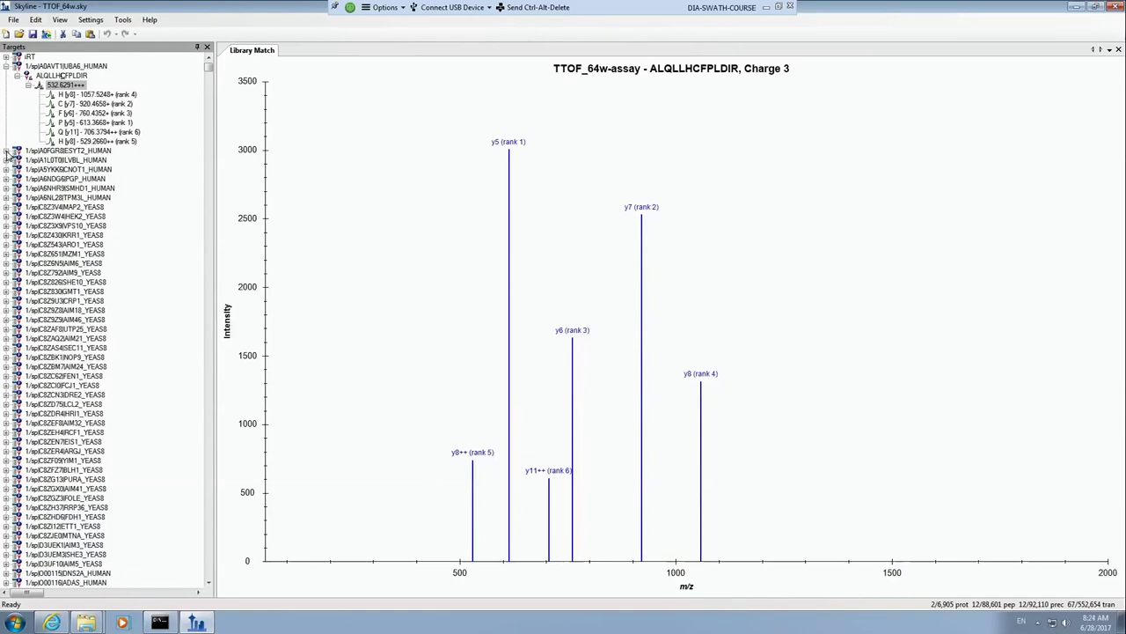
Step: Expand the ESYT2_HUMAN protein, view the library spectrum of peptide AQPPEAGPQGLHDLGR, and collapse the ALQLLHCFPLDIR peptide
{"action": "left_click", "coordinate": [6, 152]}
{"action": "left_click", "coordinate": [58, 161]}
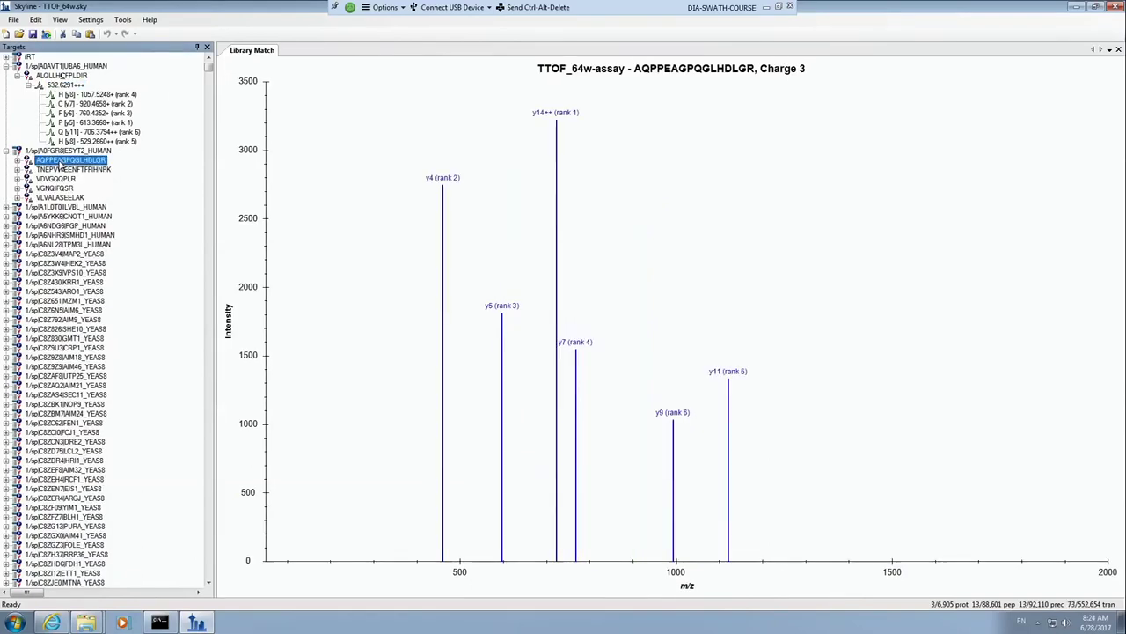
{"action": "left_click", "coordinate": [30, 85]}
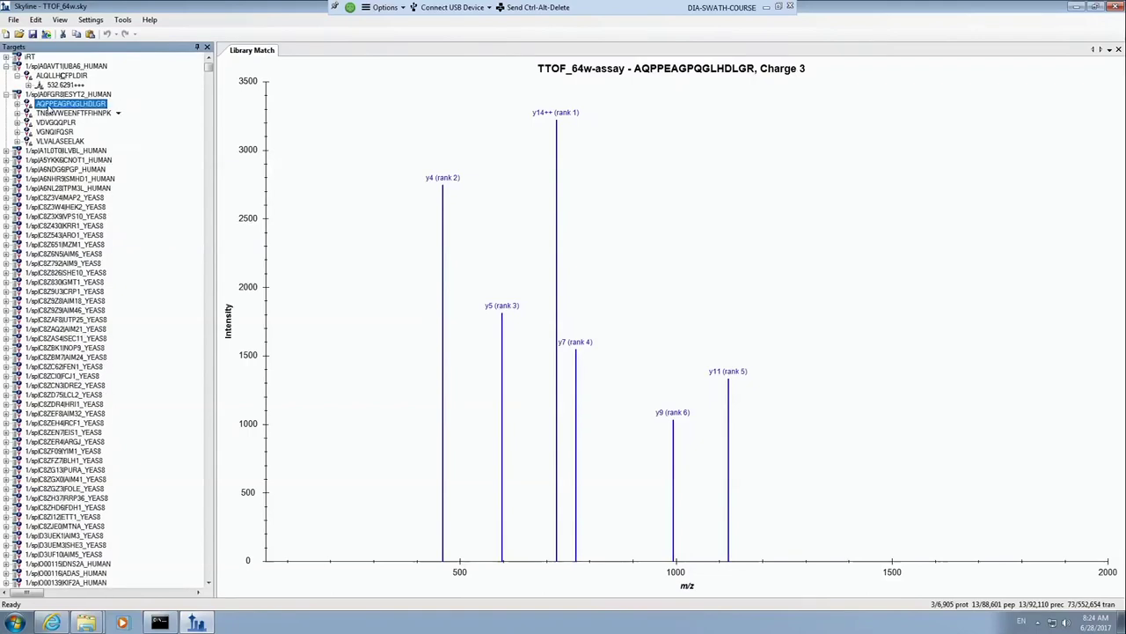
{"action": "left_click", "coordinate": [17, 76]}
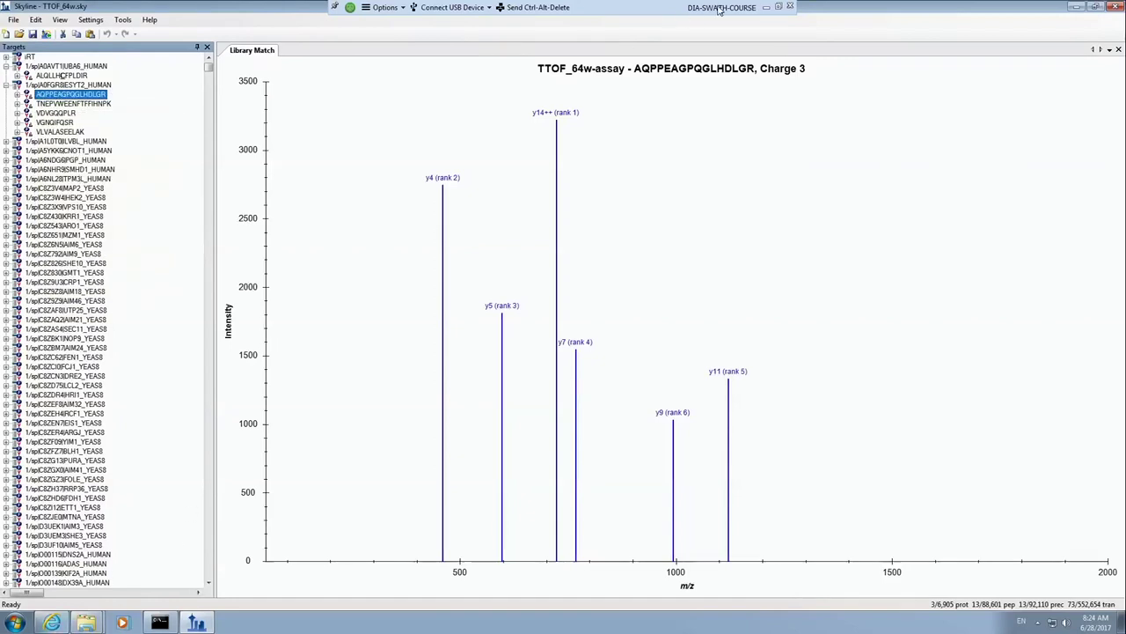
Step: View the SkyJam Extra Files slide in the local Day 2 SkyJam1 PowerPoint presentation, and return to the remote Skyline session
{"action": "left_click", "coordinate": [767, 8]}
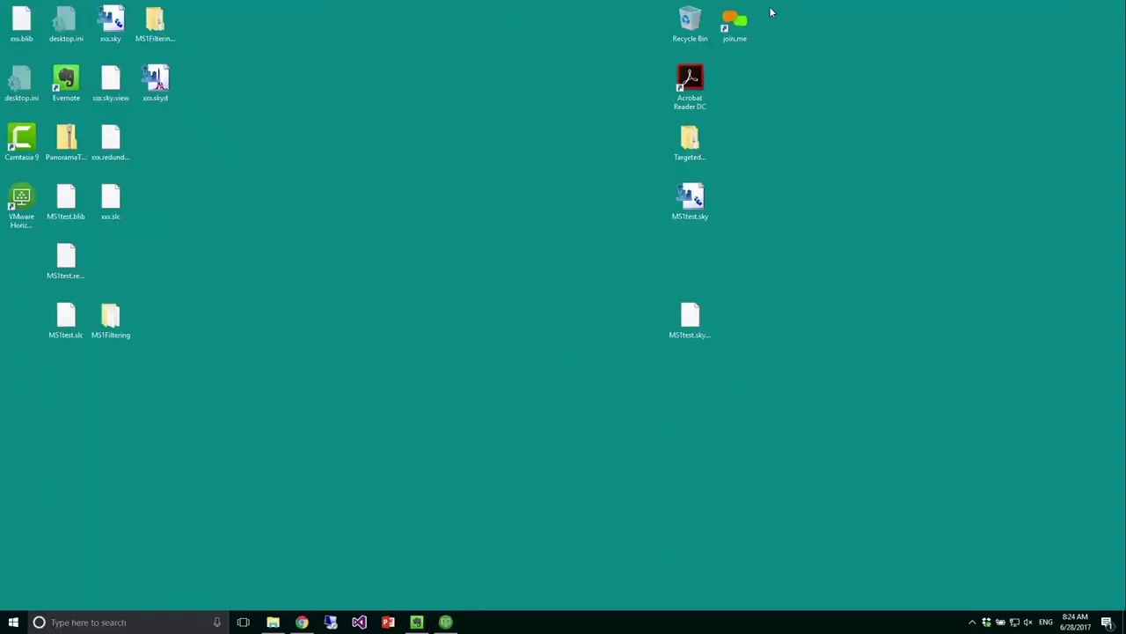
{"action": "right_click", "coordinate": [389, 621]}
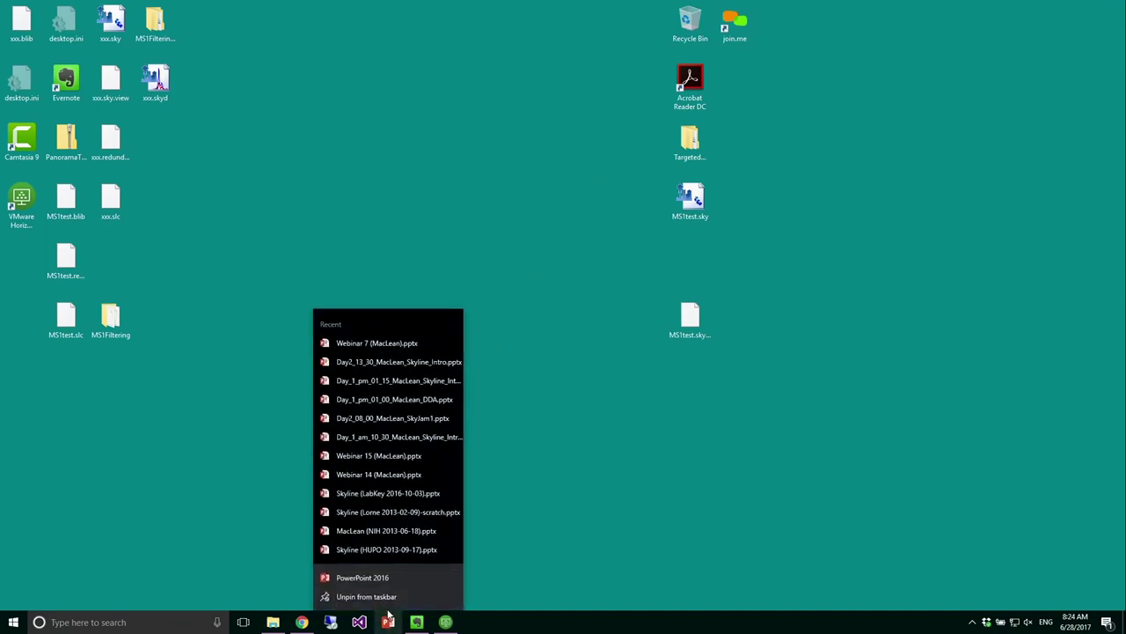
{"action": "left_click", "coordinate": [380, 418]}
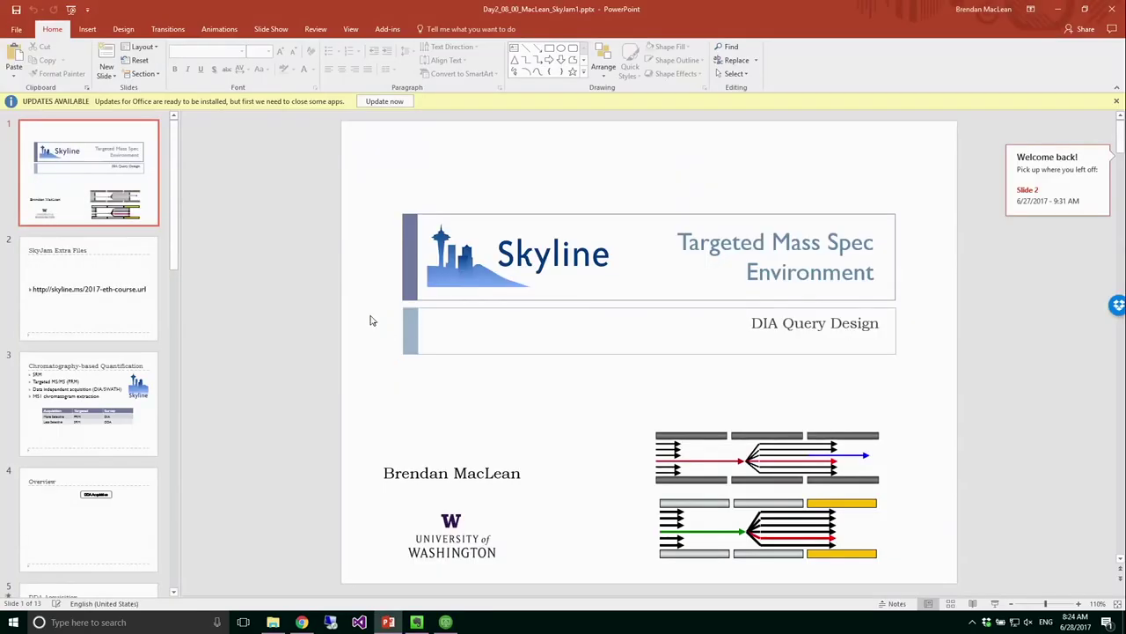
{"action": "left_click", "coordinate": [128, 318]}
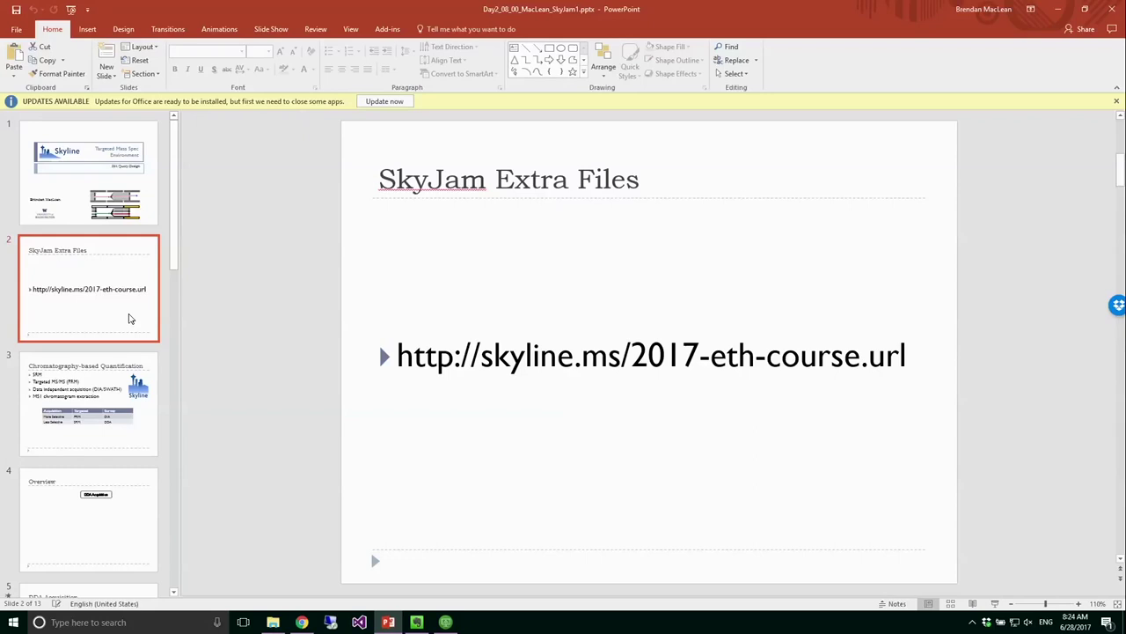
{"action": "left_click", "coordinate": [447, 624]}
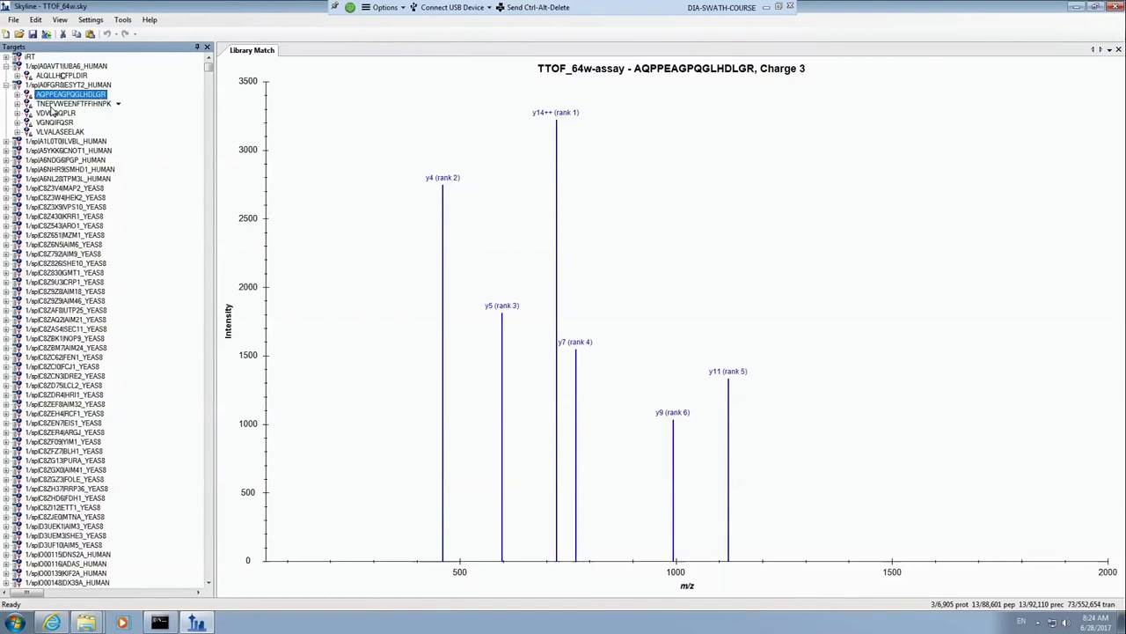
Step: Browse the library spectra of the ESYT2_HUMAN peptides, from TNEPVWEENFTFFIHNPK through VDVGQQPLR and VGNQIFQSR to VLVALASEELAK
{"action": "left_click", "coordinate": [52, 104]}
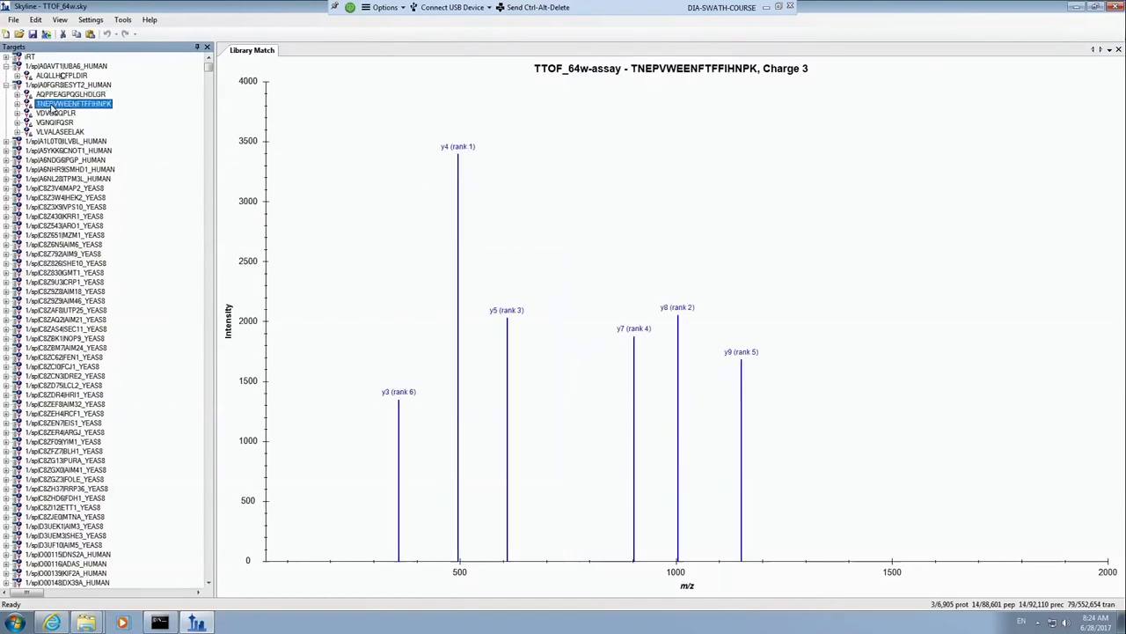
{"action": "key", "text": "Down"}
{"action": "key", "text": "Up"}
{"action": "key", "text": "Up"}
{"action": "key", "text": "Up"}
{"action": "key", "text": "Up"}
{"action": "key", "text": "Down"}
{"action": "key", "text": "Down"}
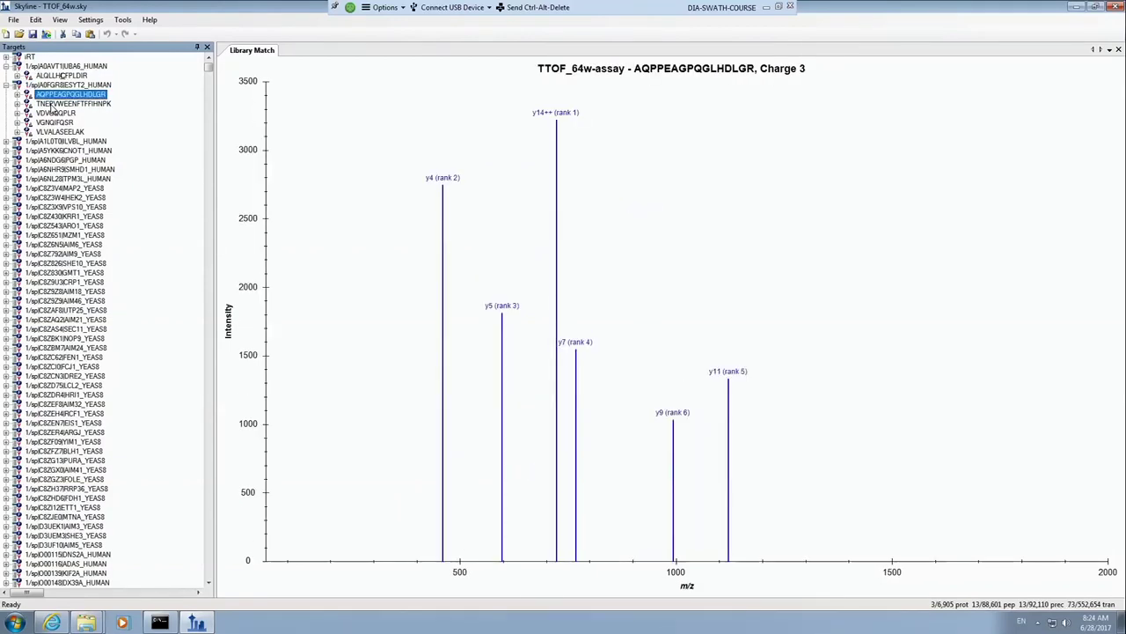
{"action": "key", "text": "Down"}
{"action": "key", "text": "Down"}
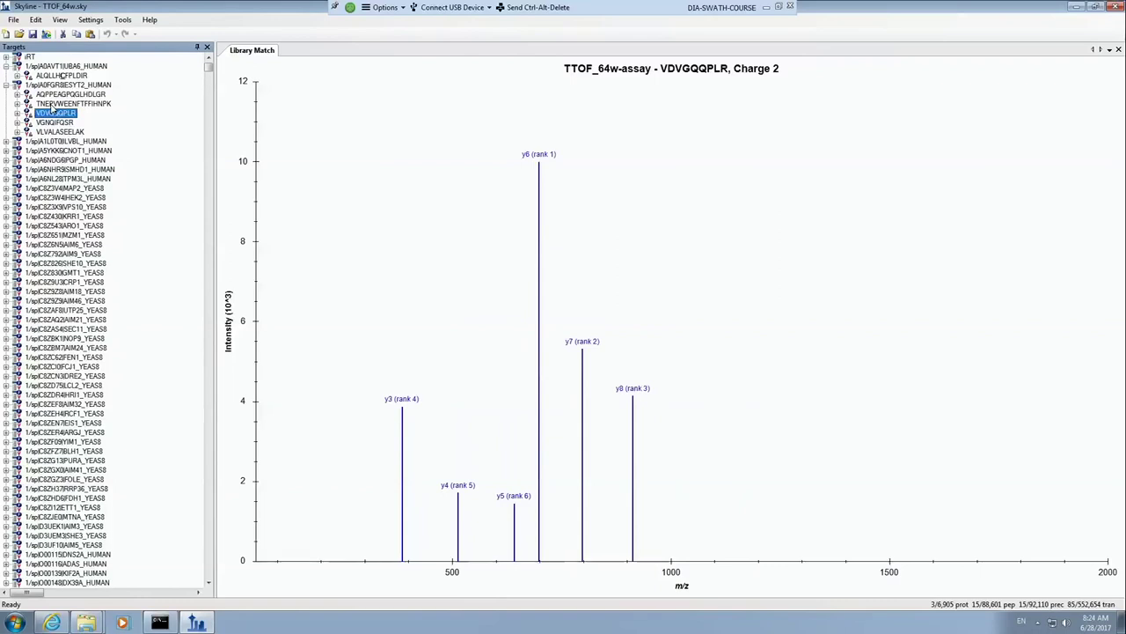
{"action": "key", "text": "Down"}
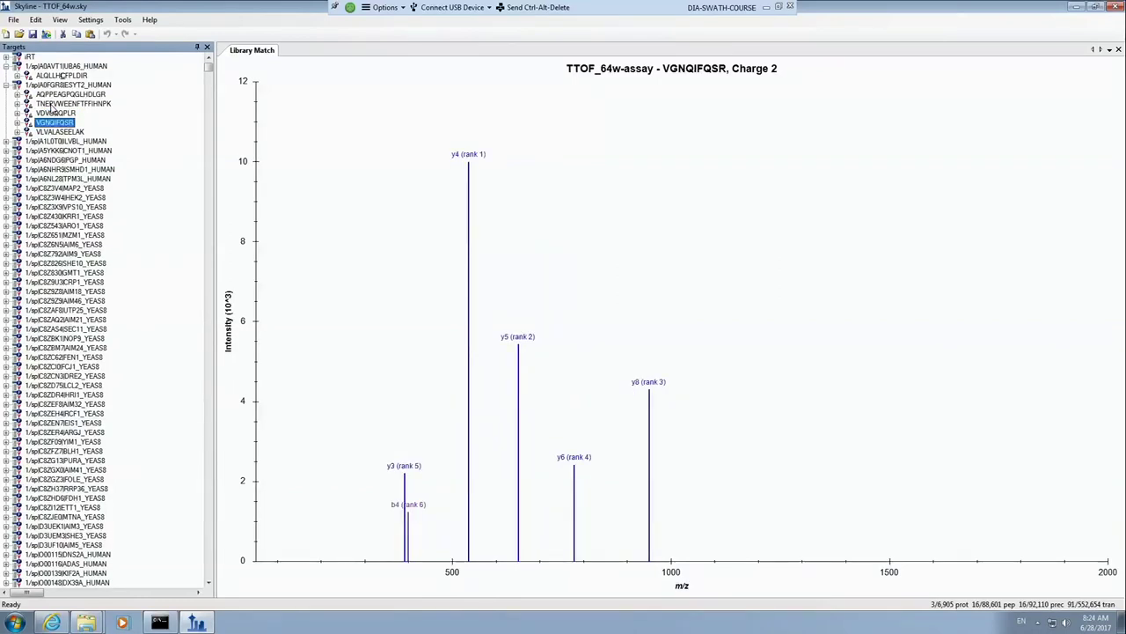
{"action": "key", "text": "Down"}
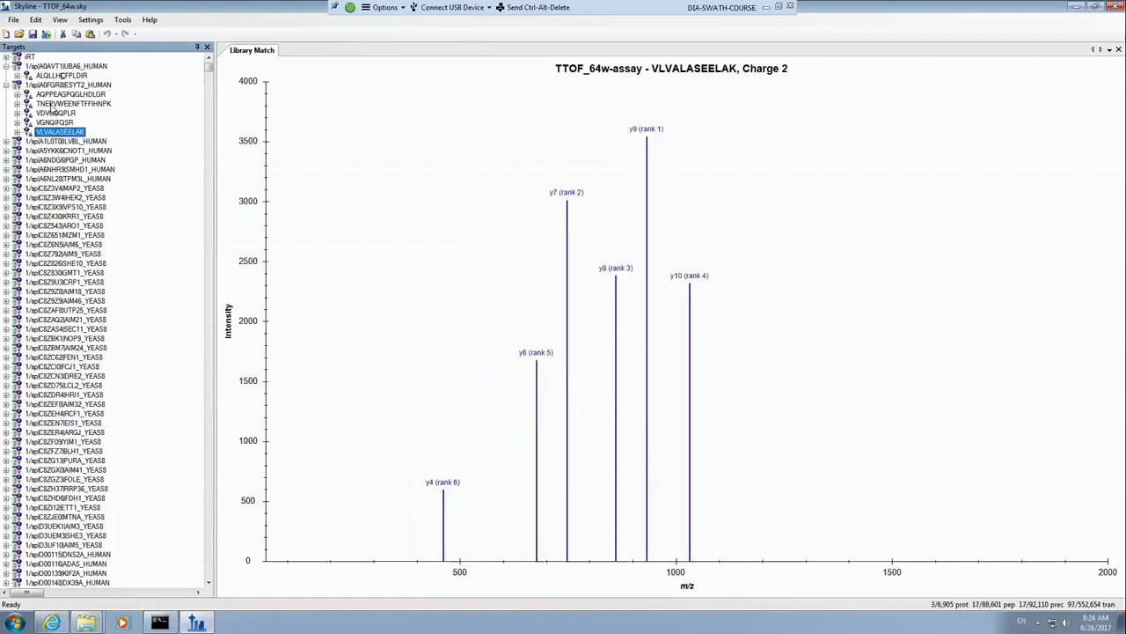
Step: Expand the ILVBL_HUMAN protein in the target list and view the library spectrum of peptide GALQAVDQLSLFRPLCK
{"action": "key", "text": "Down"}
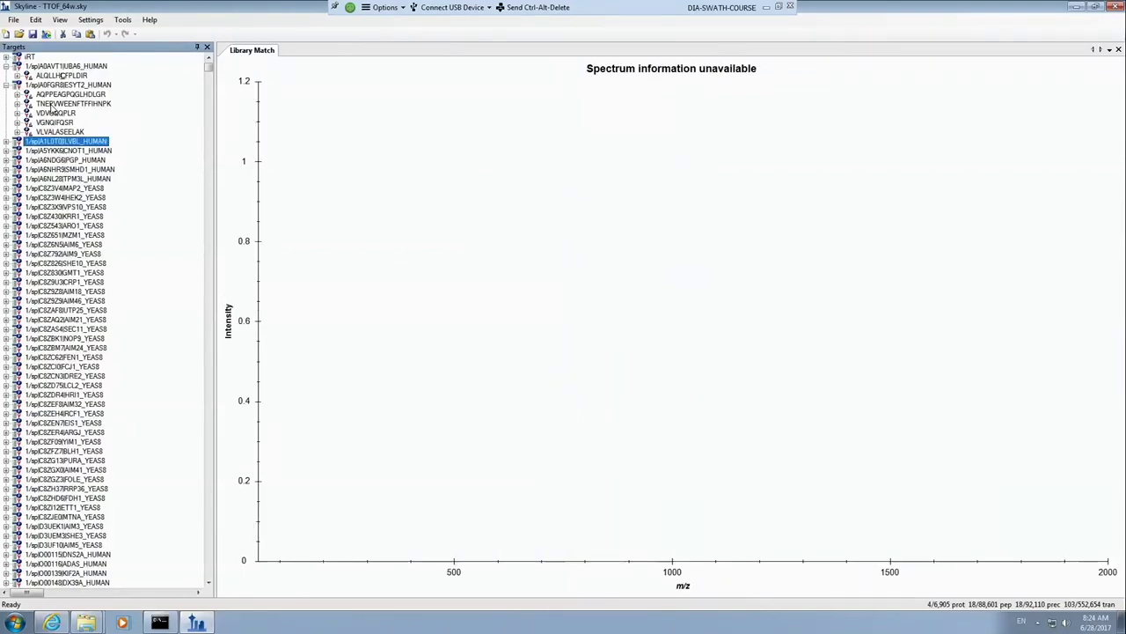
{"action": "key", "text": "Right"}
{"action": "key", "text": "Down"}
{"action": "key", "text": "Left"}
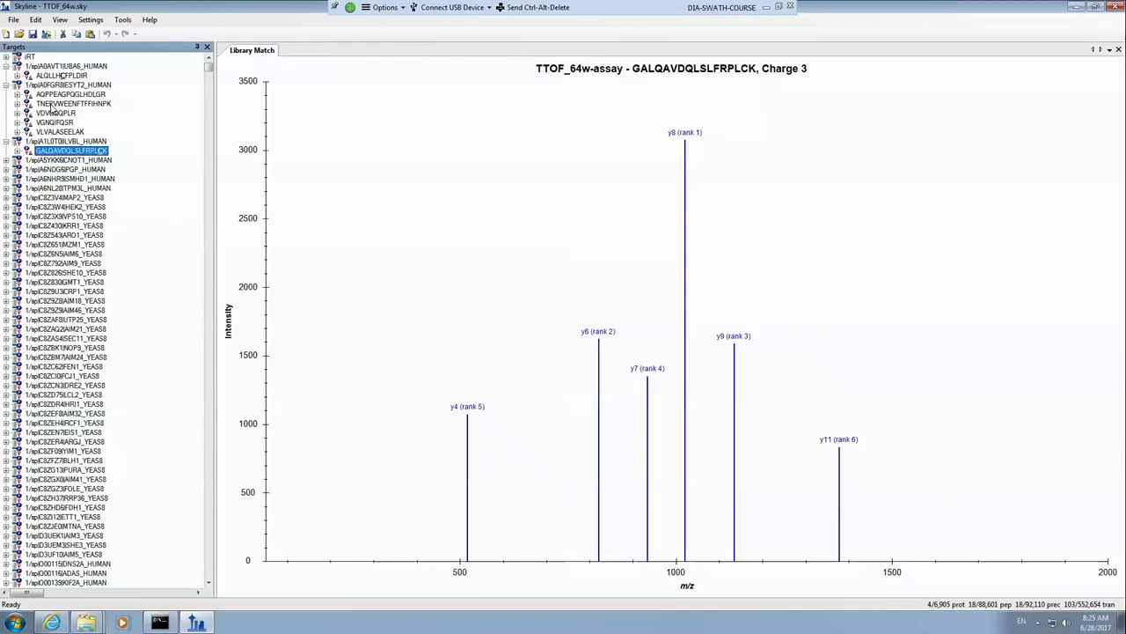
Step: Expand the CNOT1_HUMAN protein, view the library spectra of SLDLIESLLR and ESYT2_HUMAN's VLVALASEELAK, and switch to the local PowerPoint presentation
{"action": "left_click", "coordinate": [6, 162]}
{"action": "left_click", "coordinate": [17, 170]}
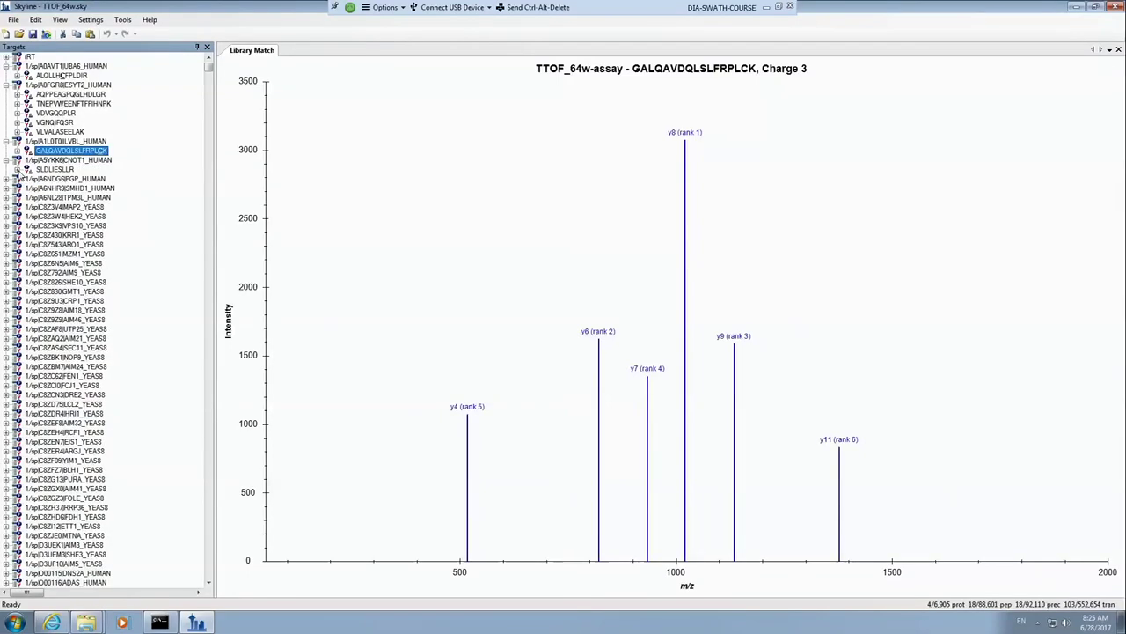
{"action": "left_click", "coordinate": [44, 170]}
{"action": "left_click", "coordinate": [49, 151]}
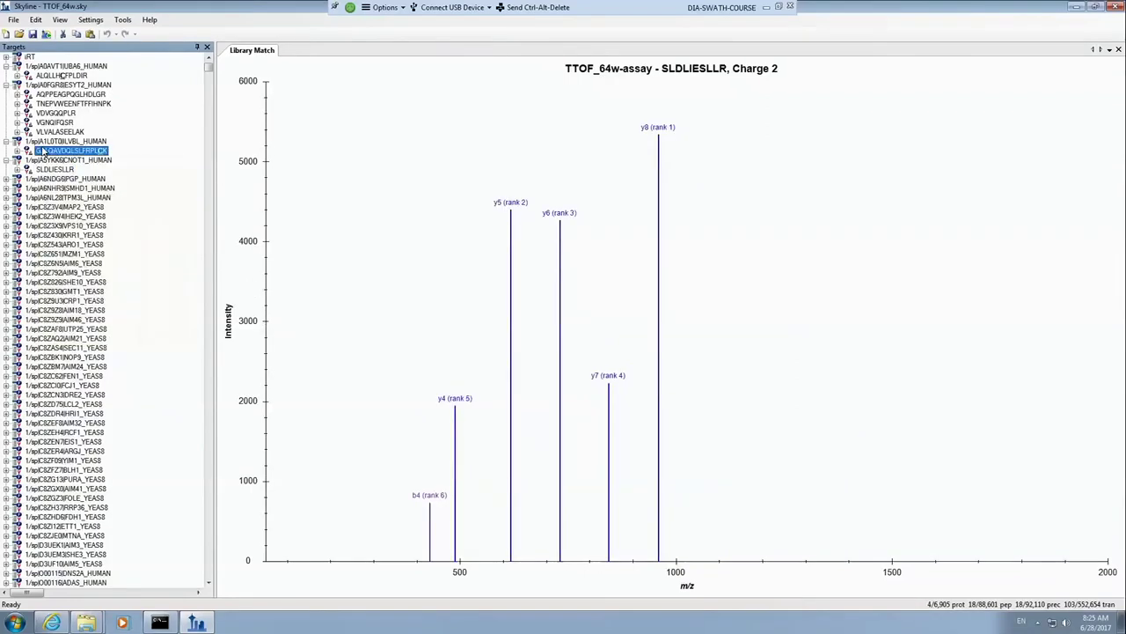
{"action": "left_click", "coordinate": [54, 131]}
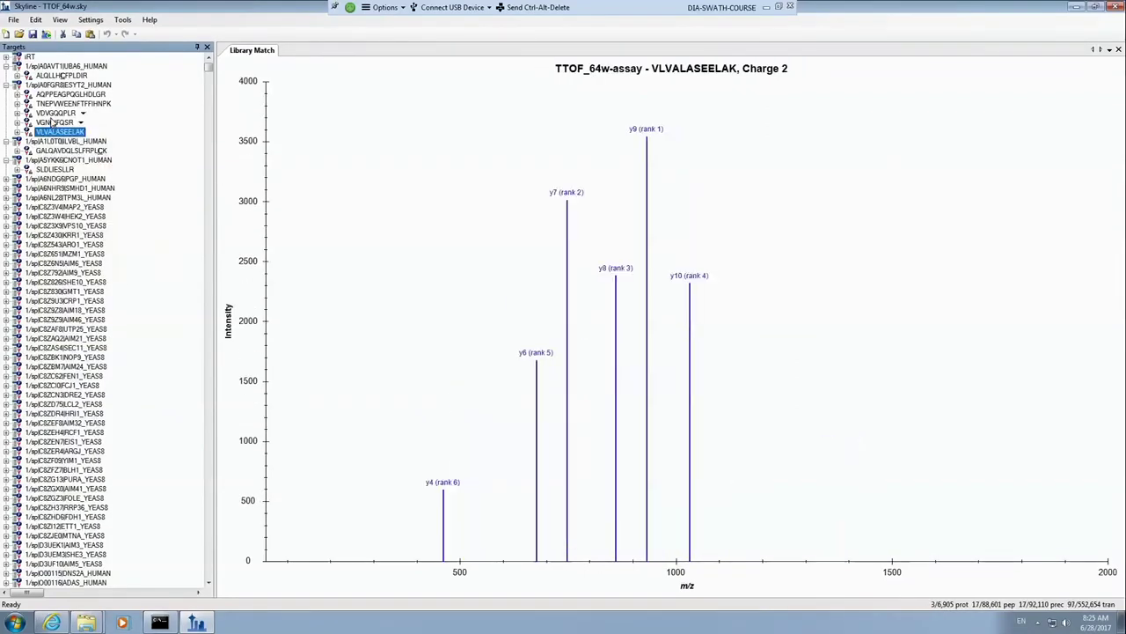
{"action": "left_click", "coordinate": [766, 7]}
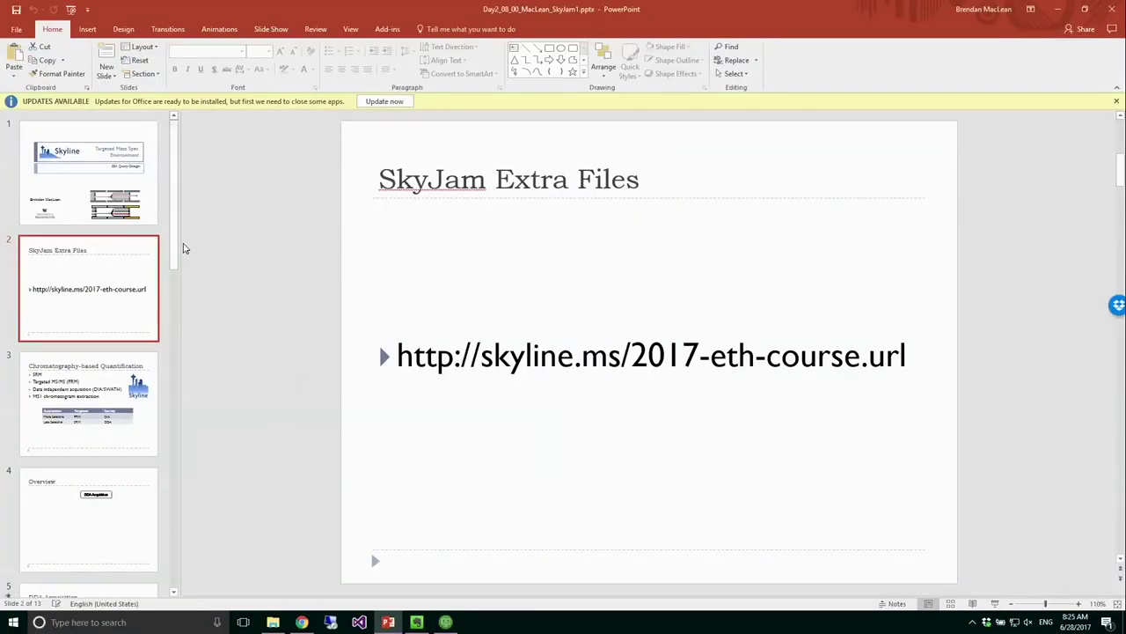
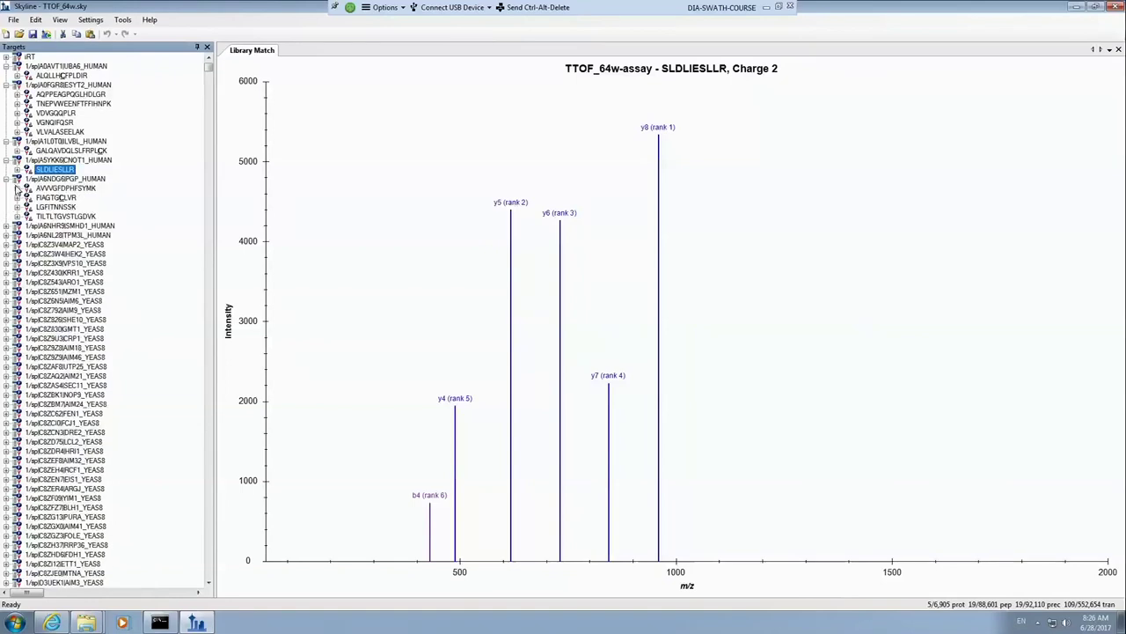
Step: View the library spectra of the PGP_HUMAN peptides AVVVGFDPHFSYMK, FIAGTGCLVR and LGFITNNSSK in Skyline
{"action": "left_click", "coordinate": [51, 190]}
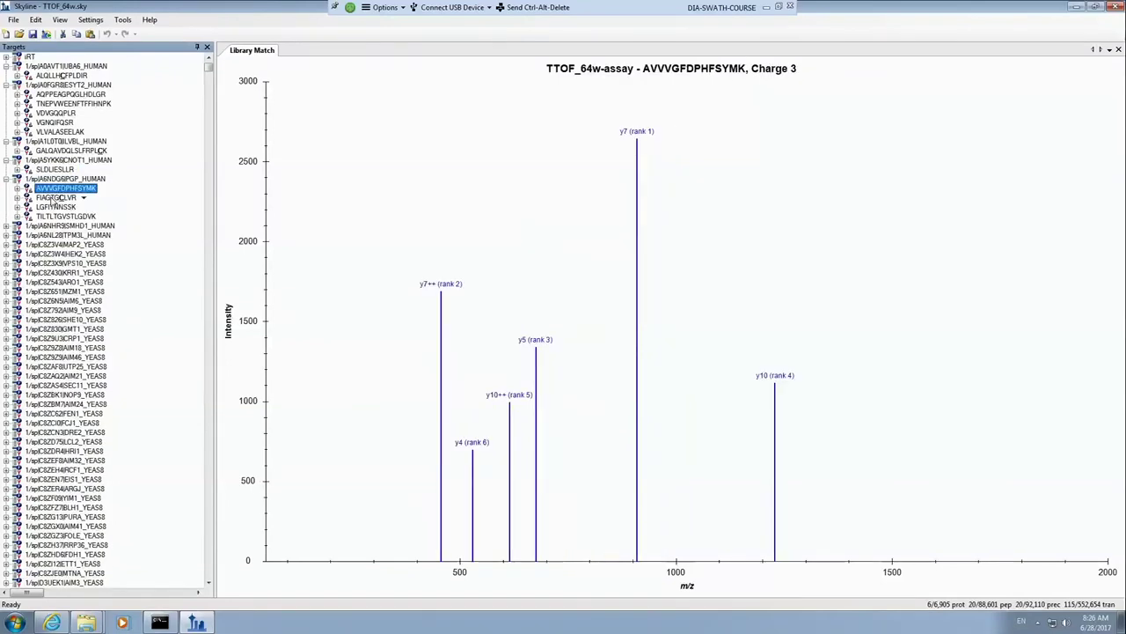
{"action": "left_click", "coordinate": [53, 198]}
{"action": "left_click", "coordinate": [56, 207]}
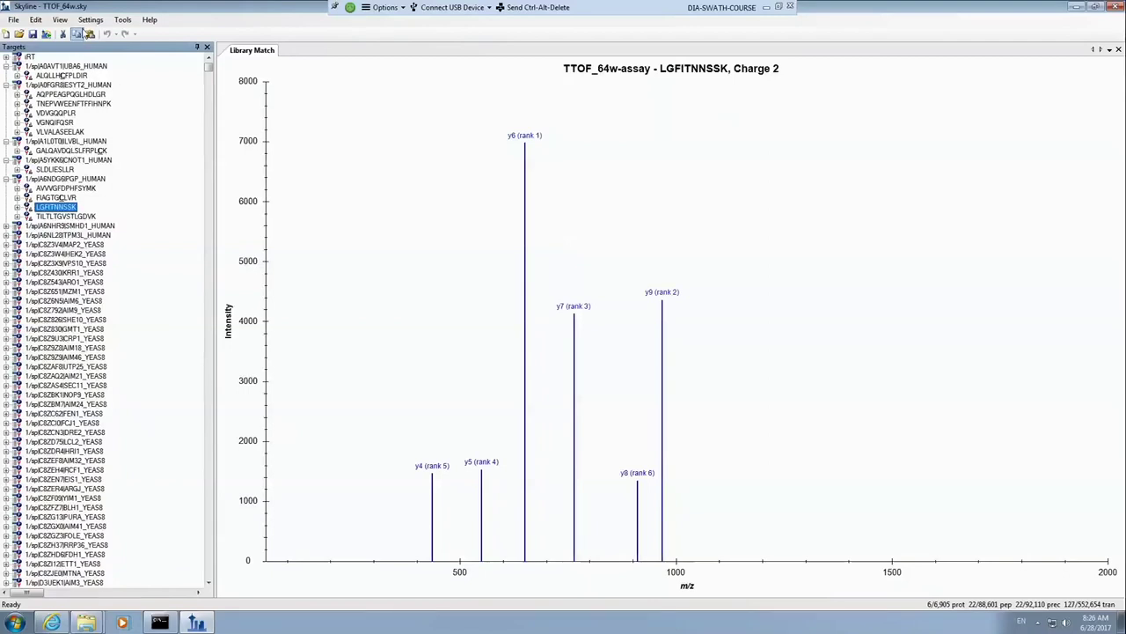
Step: Review the Full-Scan transition settings for DIA acquisition, isolation scheme, mass accuracy and retention time filtering, and leave them without saving
{"action": "left_click", "coordinate": [90, 20]}
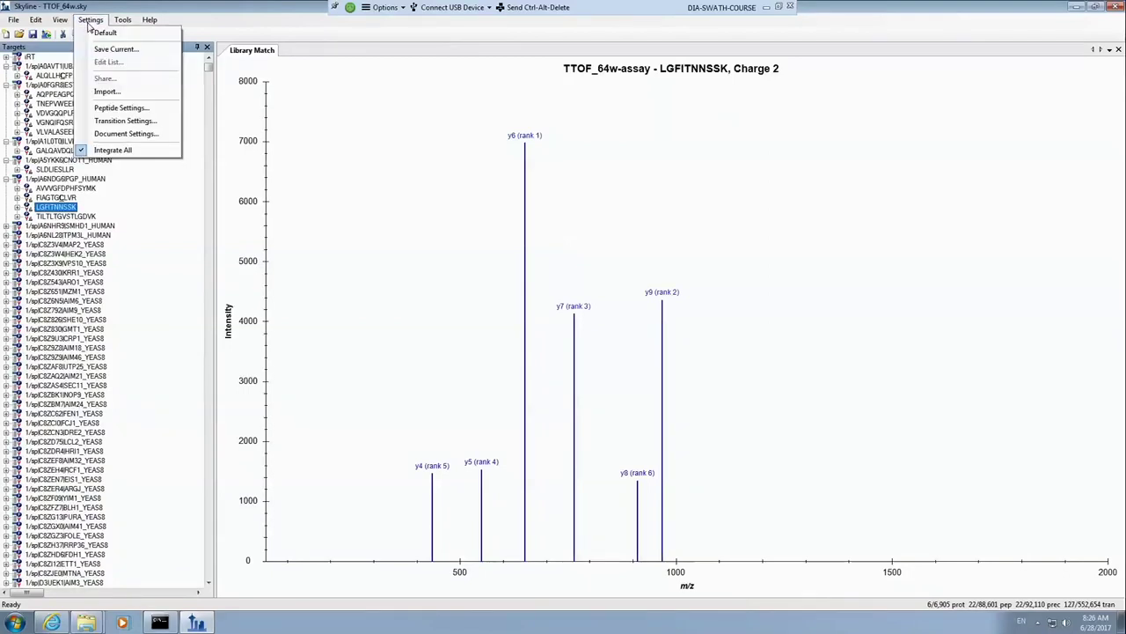
{"action": "left_click", "coordinate": [114, 121]}
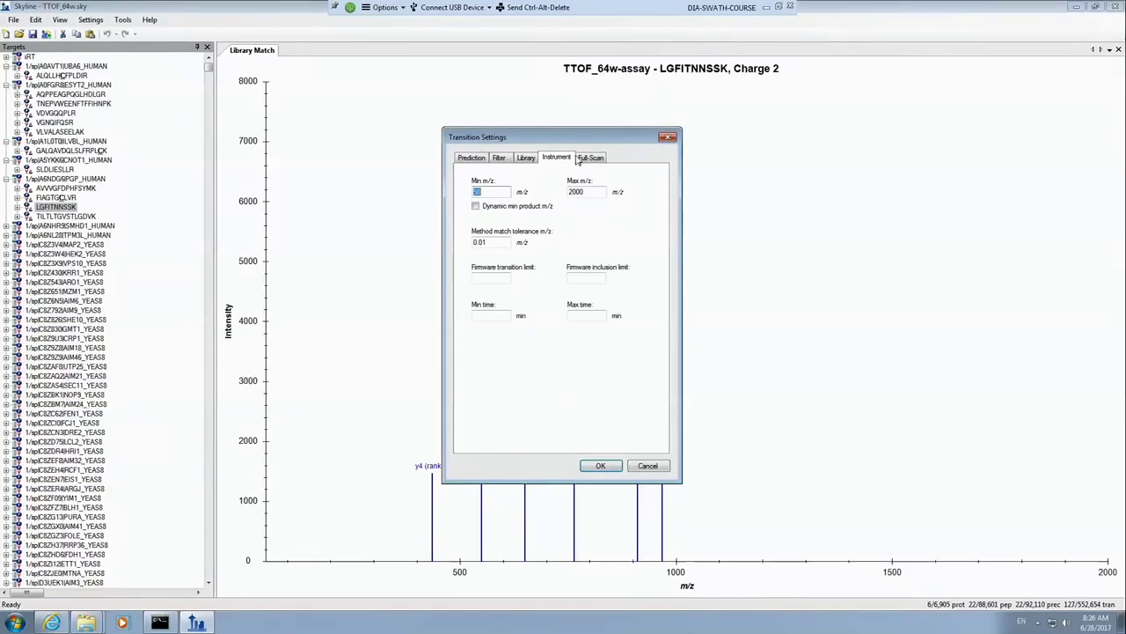
{"action": "left_click", "coordinate": [588, 159]}
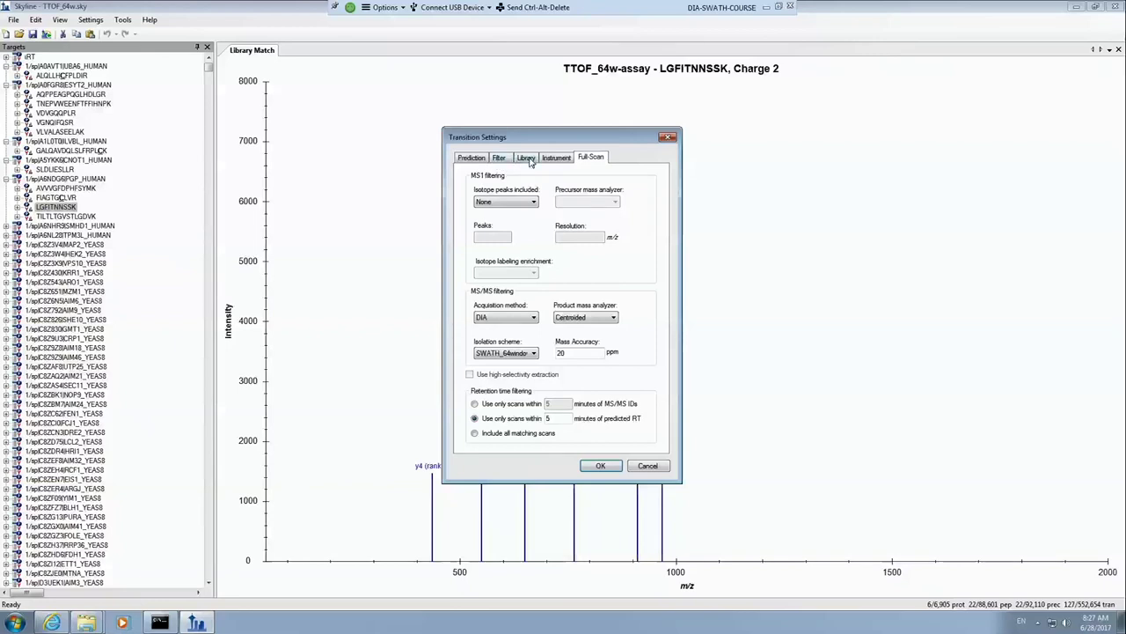
{"action": "left_click", "coordinate": [649, 466]}
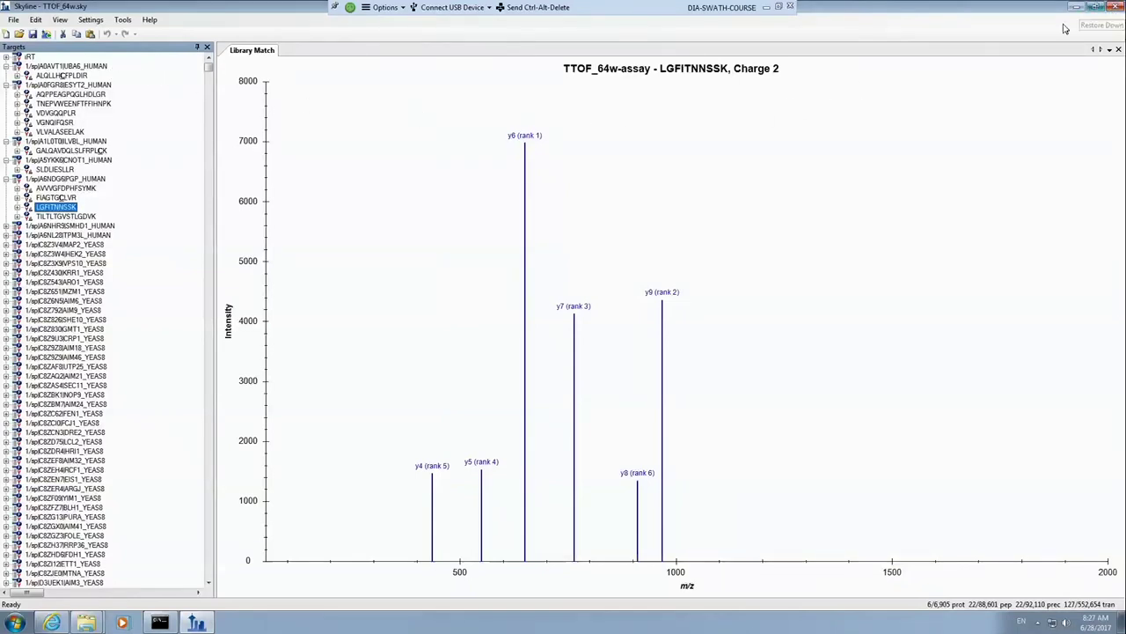
Step: Open the recent document DIACourse-blib.sky and minimize Skyline to return to the course Data folder
{"action": "left_click", "coordinate": [14, 19]}
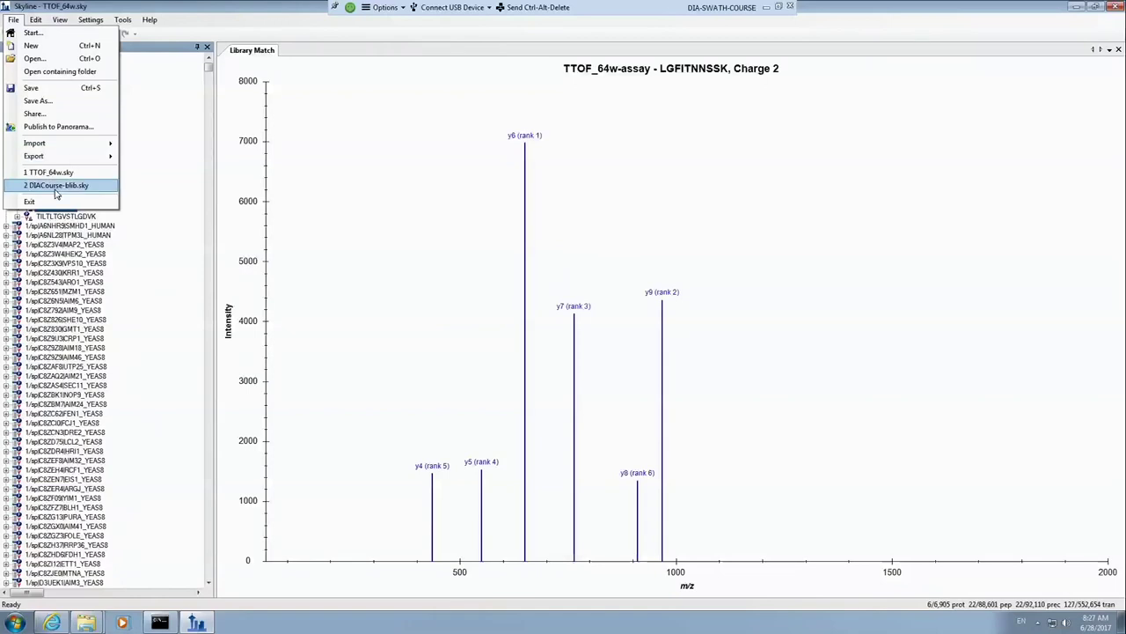
{"action": "left_click", "coordinate": [55, 187]}
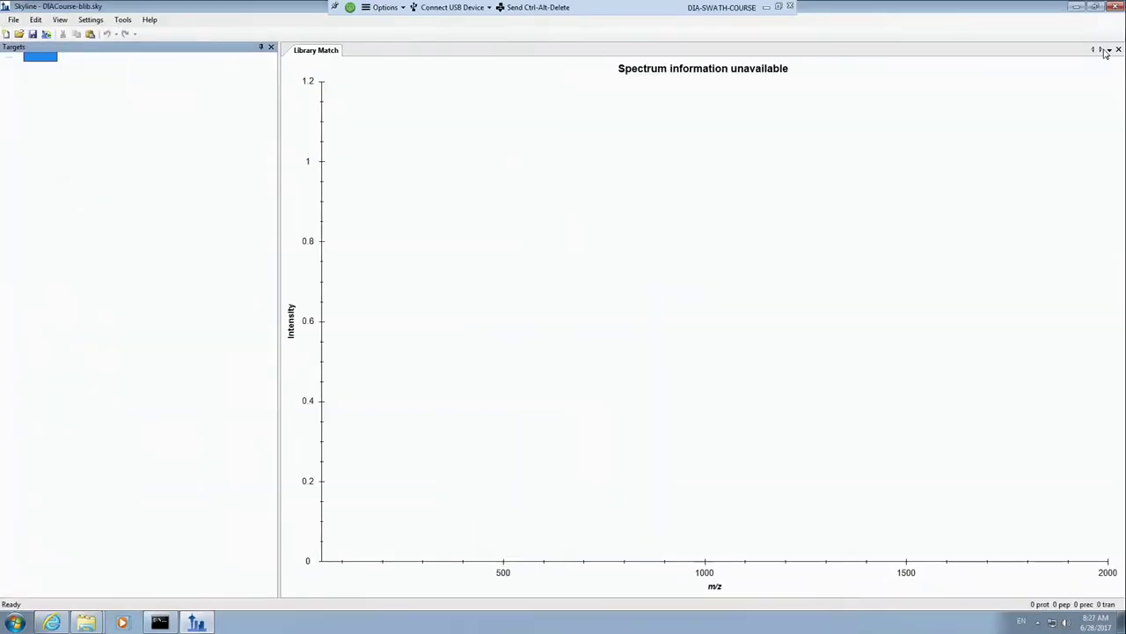
{"action": "left_click", "coordinate": [1075, 8]}
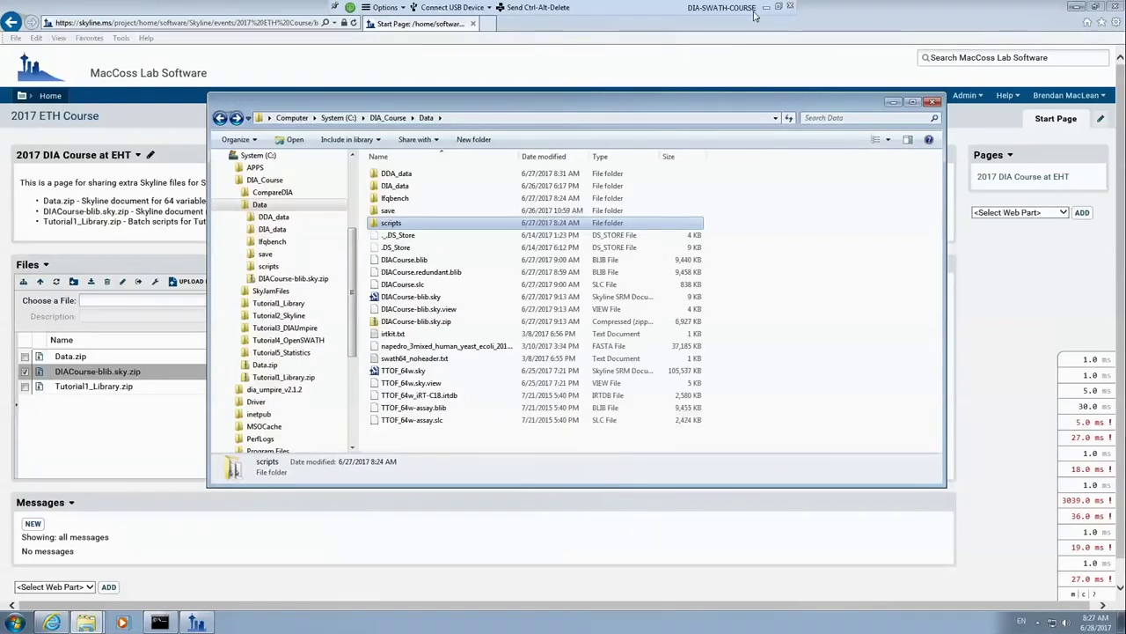
Step: Look through the DIA_data and save subfolders of C:\DIA_Course\Data and return to the Data folder
{"action": "left_click", "coordinate": [430, 199]}
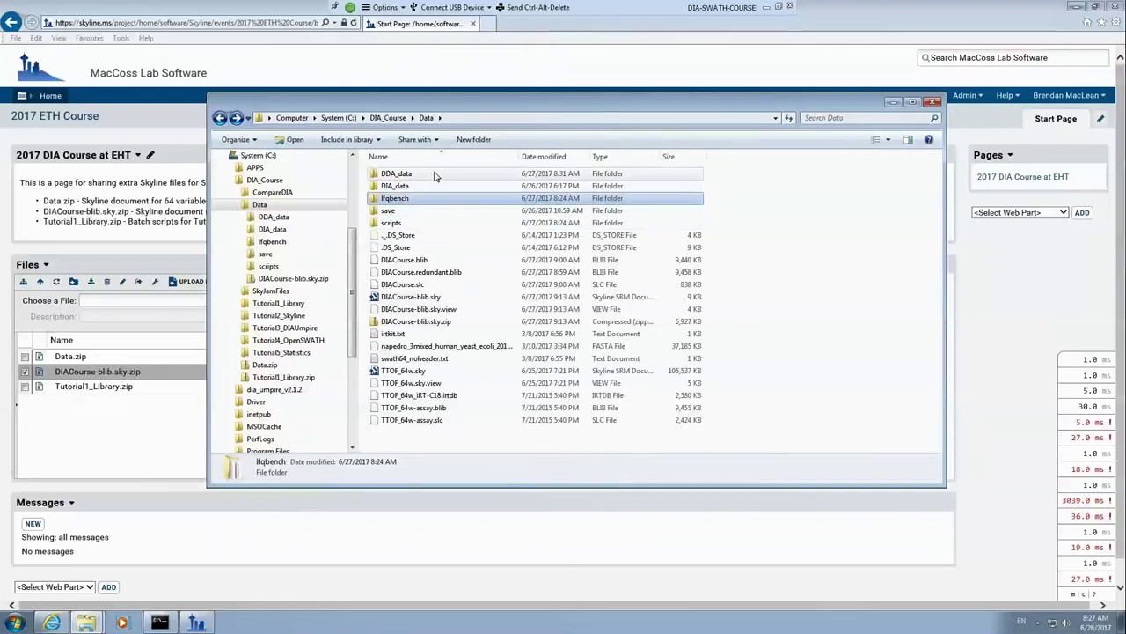
{"action": "double_click", "coordinate": [438, 188]}
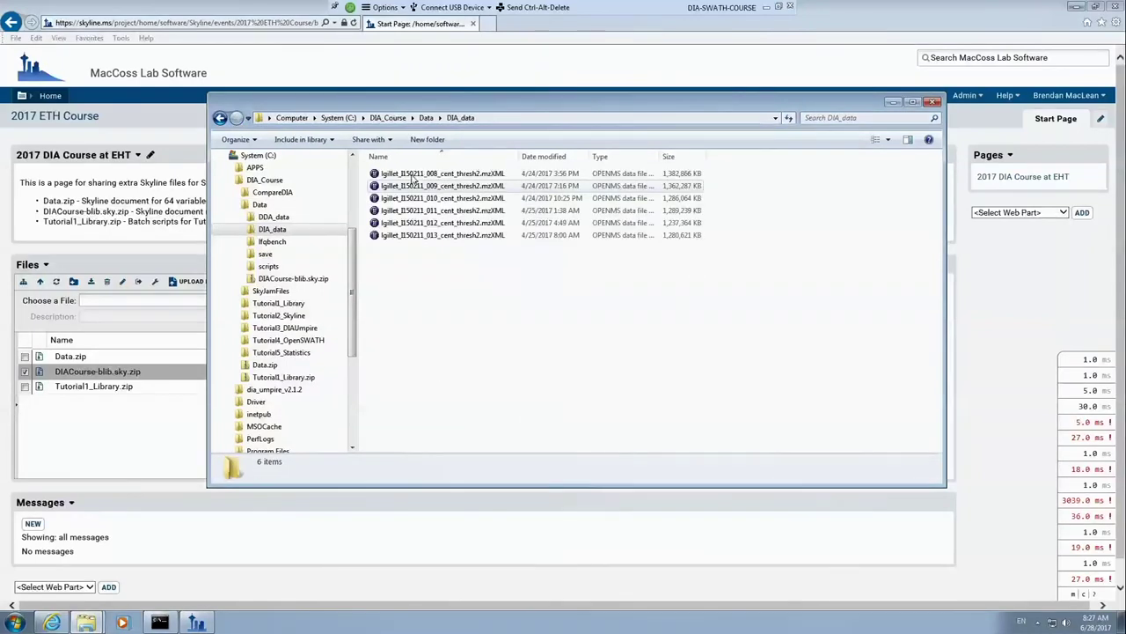
{"action": "left_click", "coordinate": [221, 119]}
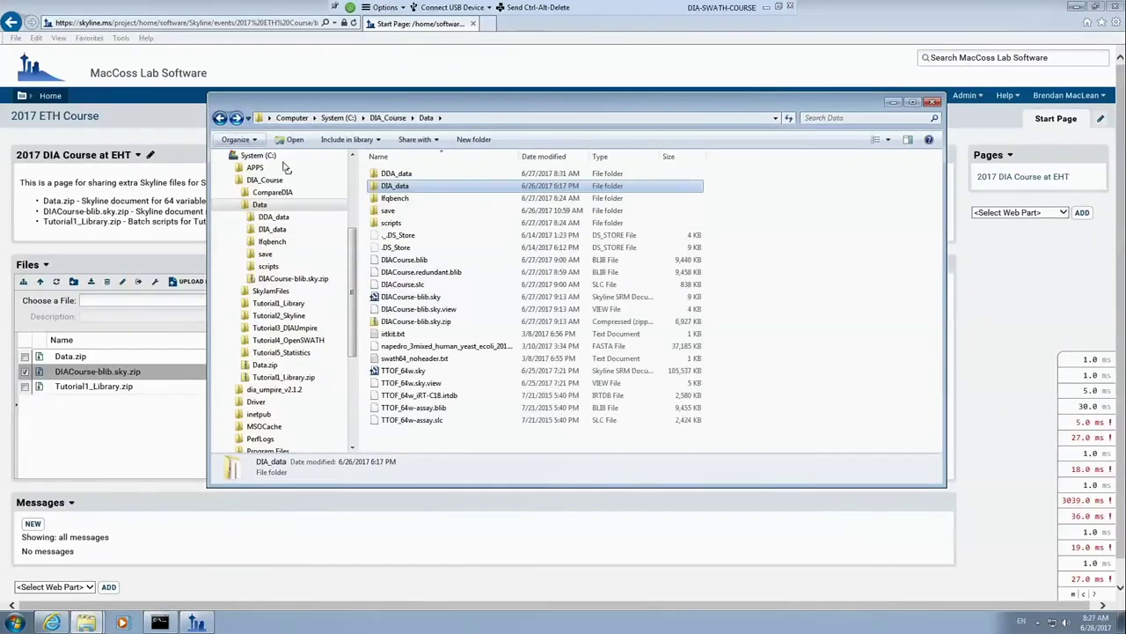
{"action": "double_click", "coordinate": [385, 211]}
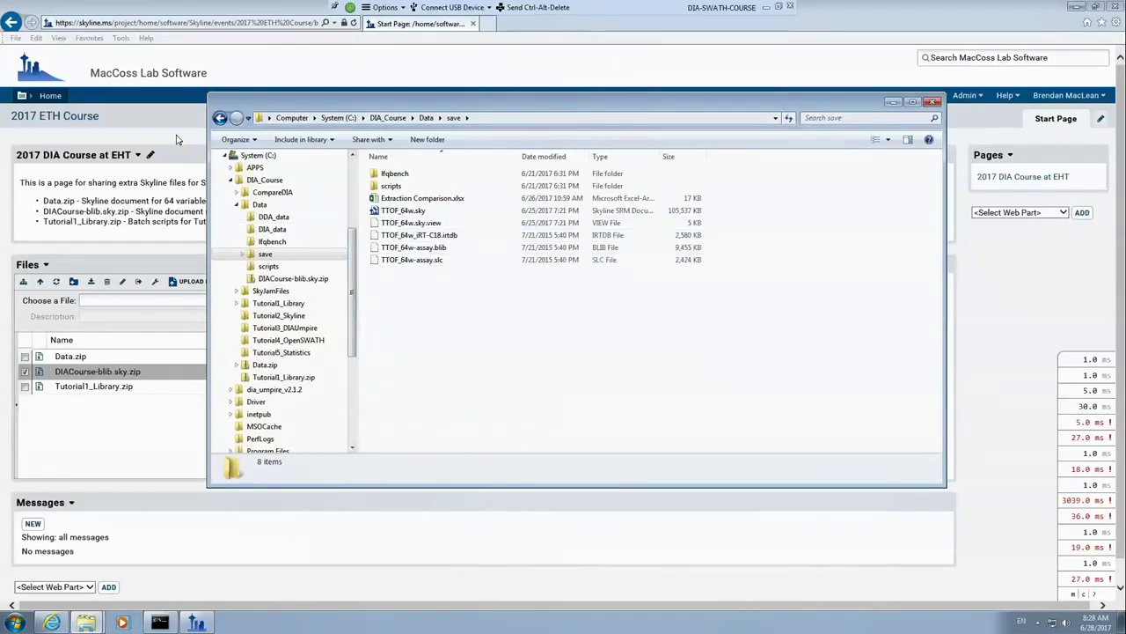
{"action": "left_click", "coordinate": [221, 119]}
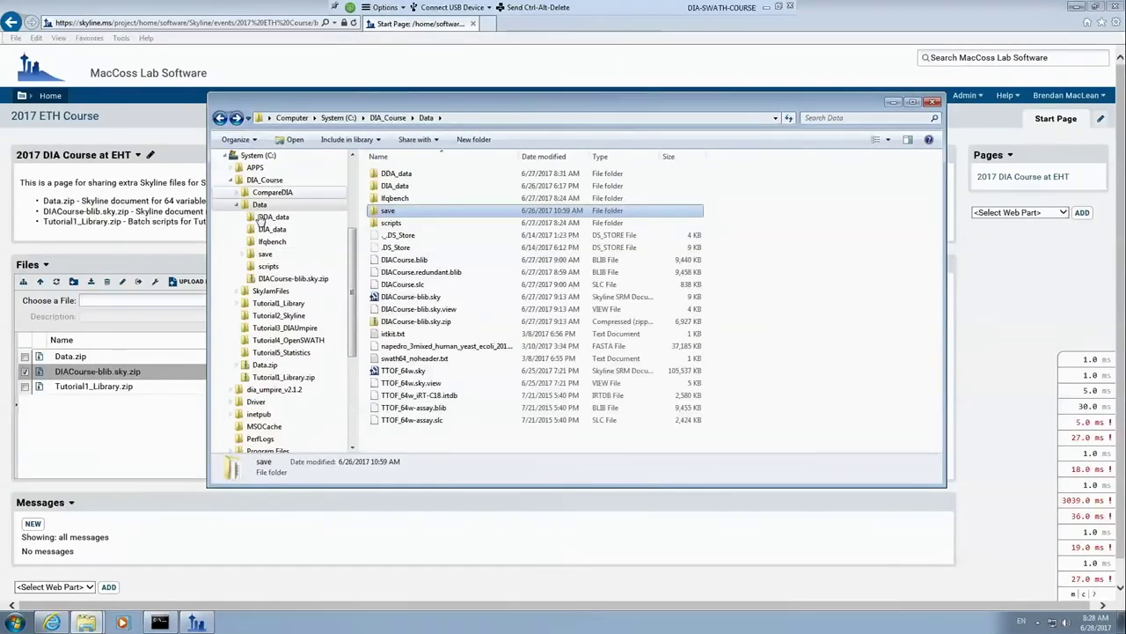
Step: Search the installed programs for RStudio and launch it
{"action": "left_click", "coordinate": [29, 625]}
{"action": "type", "text": "rstudi"}
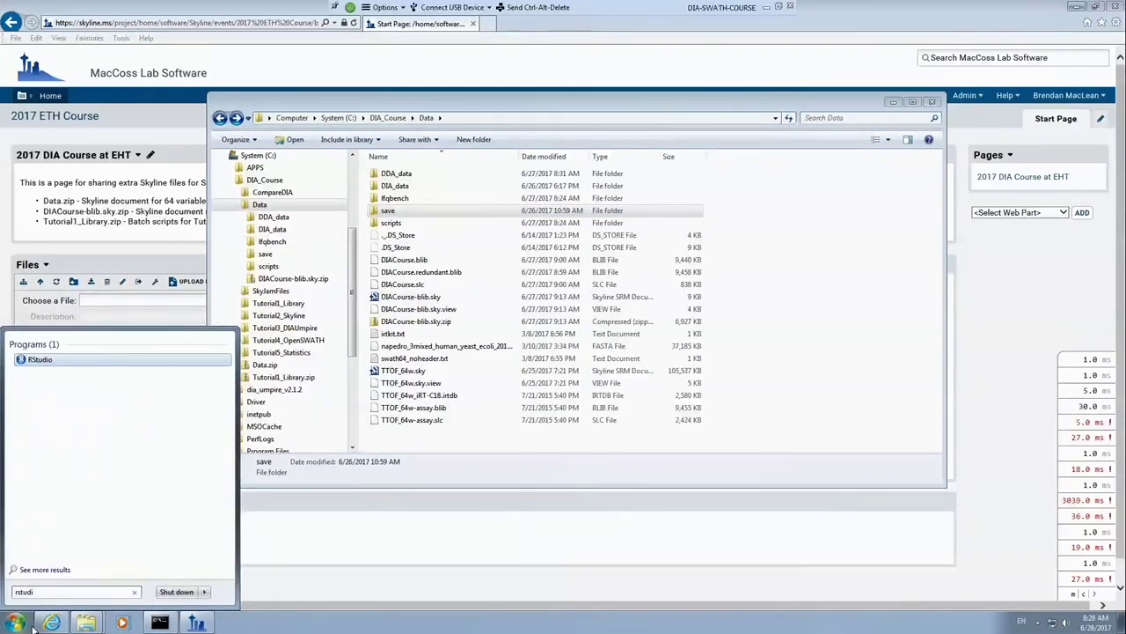
{"action": "key", "text": "Return"}
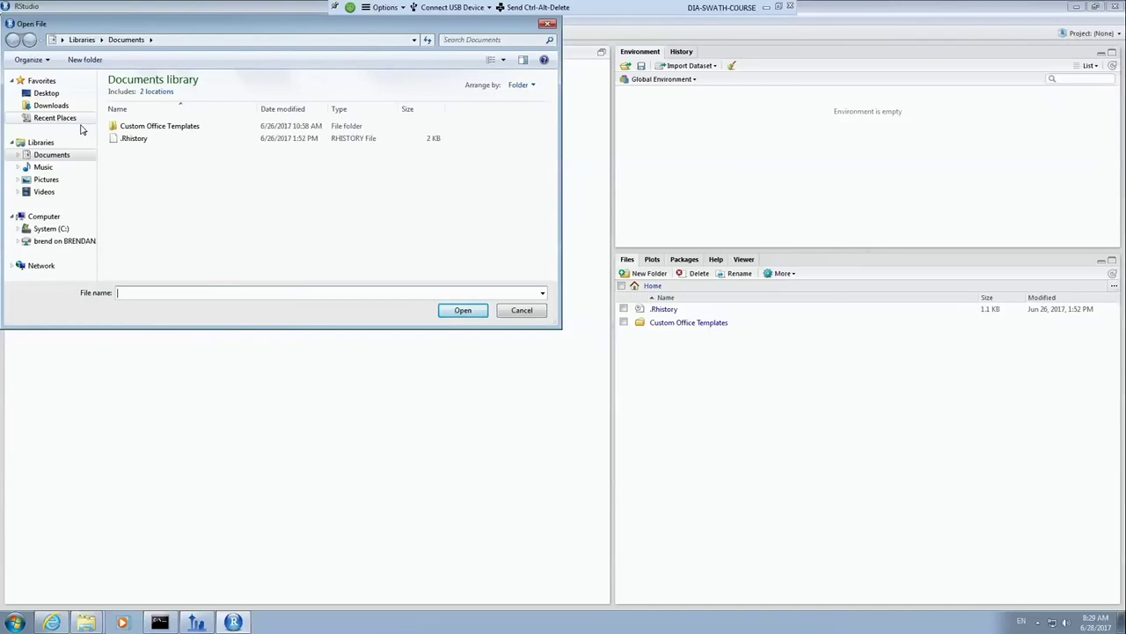
Step: Open the script install_R_packages_fresh.R from C:\DIA_Course\Data\lfqbench in RStudio
{"action": "left_click", "coordinate": [83, 229]}
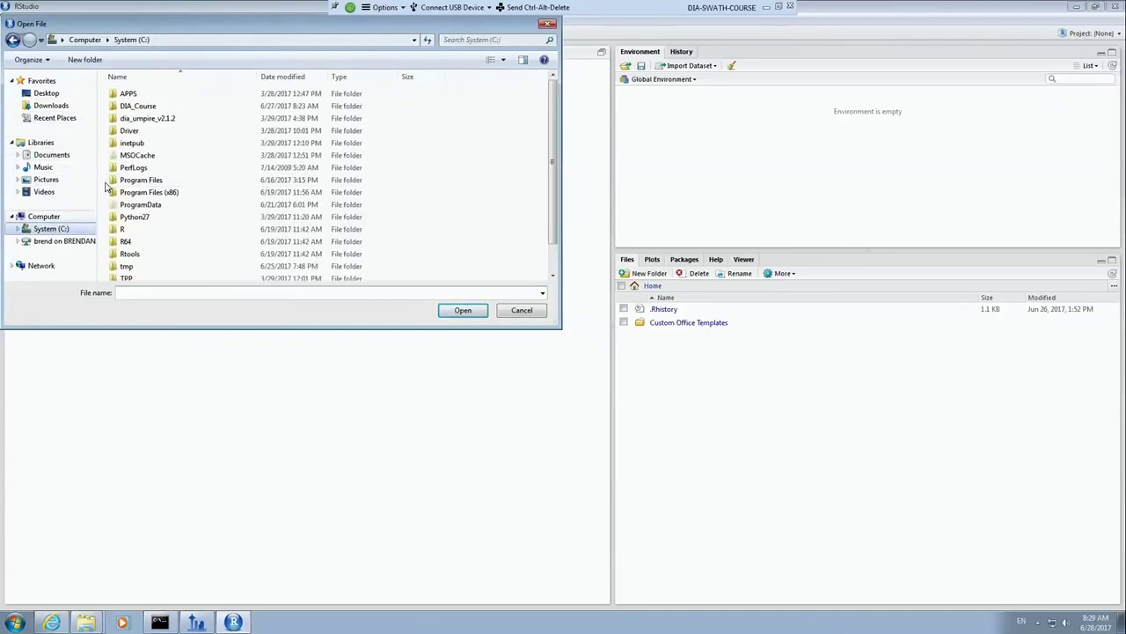
{"action": "double_click", "coordinate": [134, 107]}
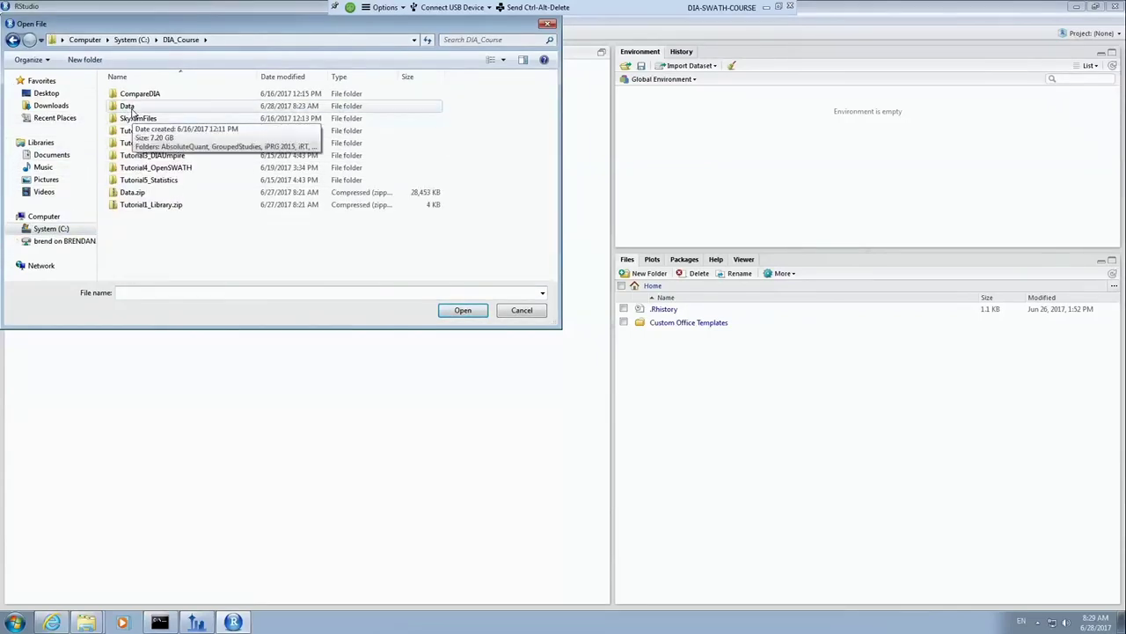
{"action": "double_click", "coordinate": [129, 106]}
{"action": "double_click", "coordinate": [134, 119]}
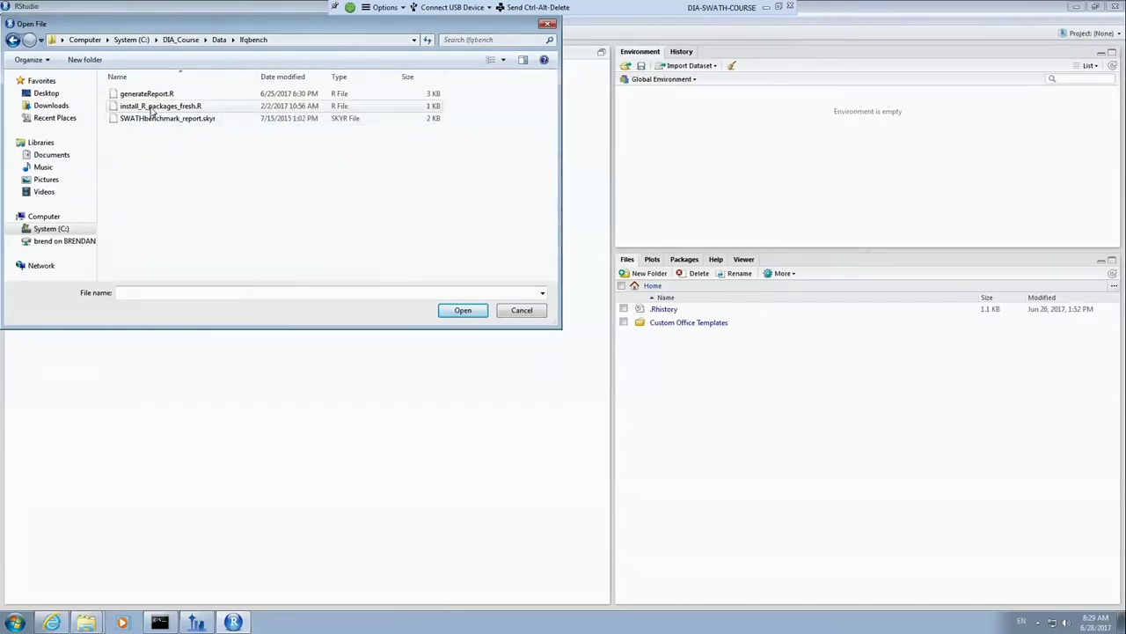
{"action": "left_click", "coordinate": [154, 107]}
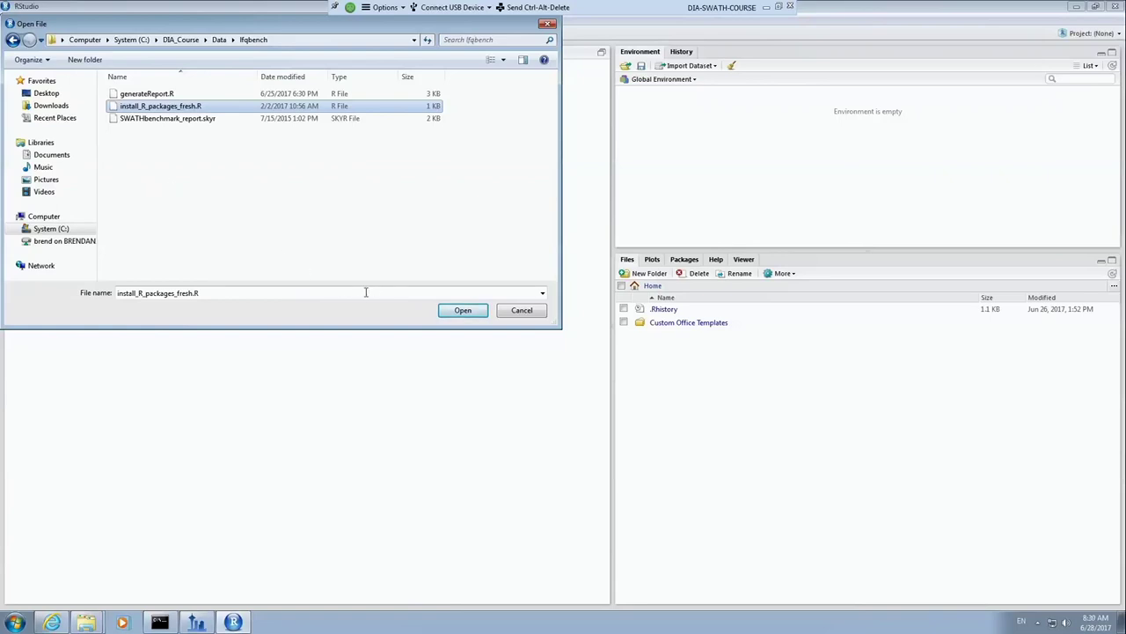
{"action": "left_click", "coordinate": [449, 316]}
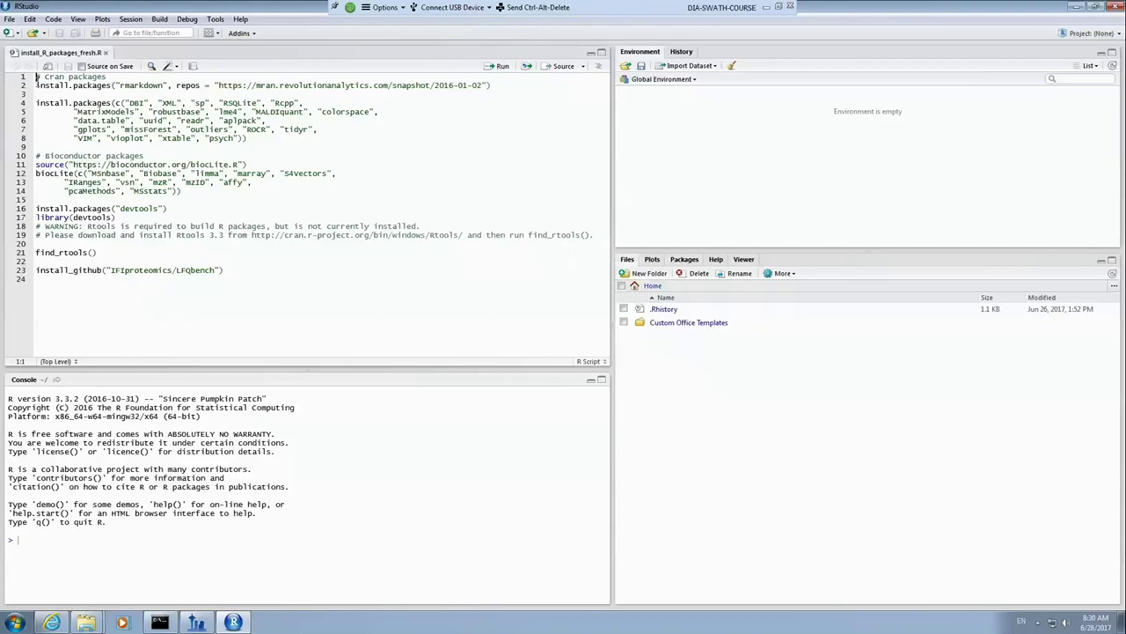
Step: Run lines 1 to 14 of install_R_packages_fresh.R to install the CRAN and Bioconductor packages
{"action": "left_click_drag", "start_coordinate": [37, 78], "coordinate": [190, 193]}
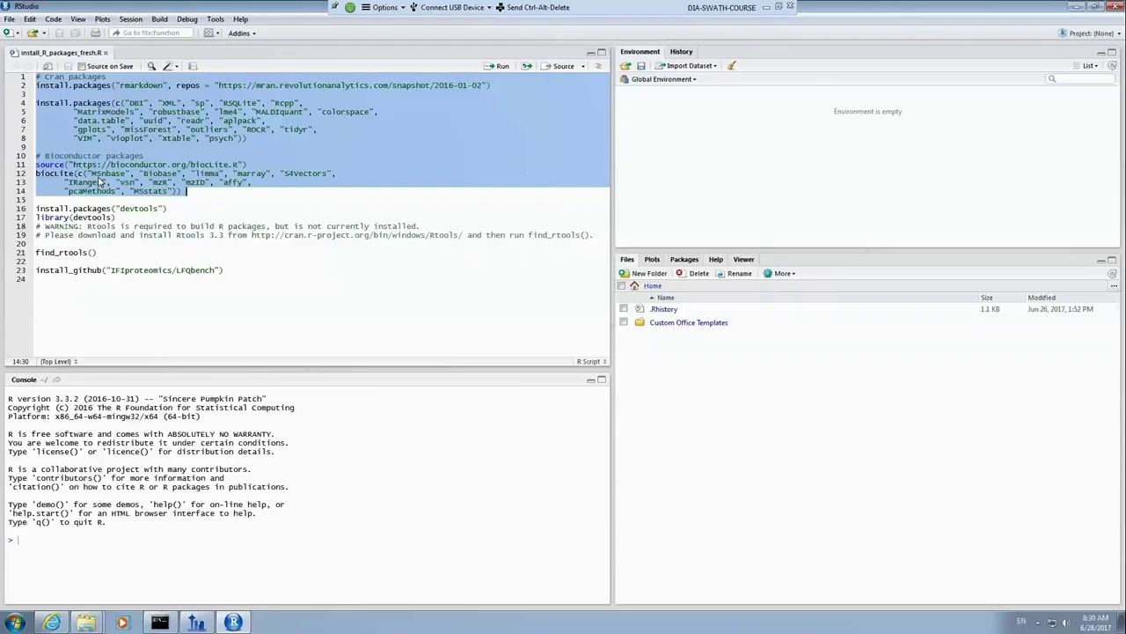
{"action": "left_click", "coordinate": [498, 68]}
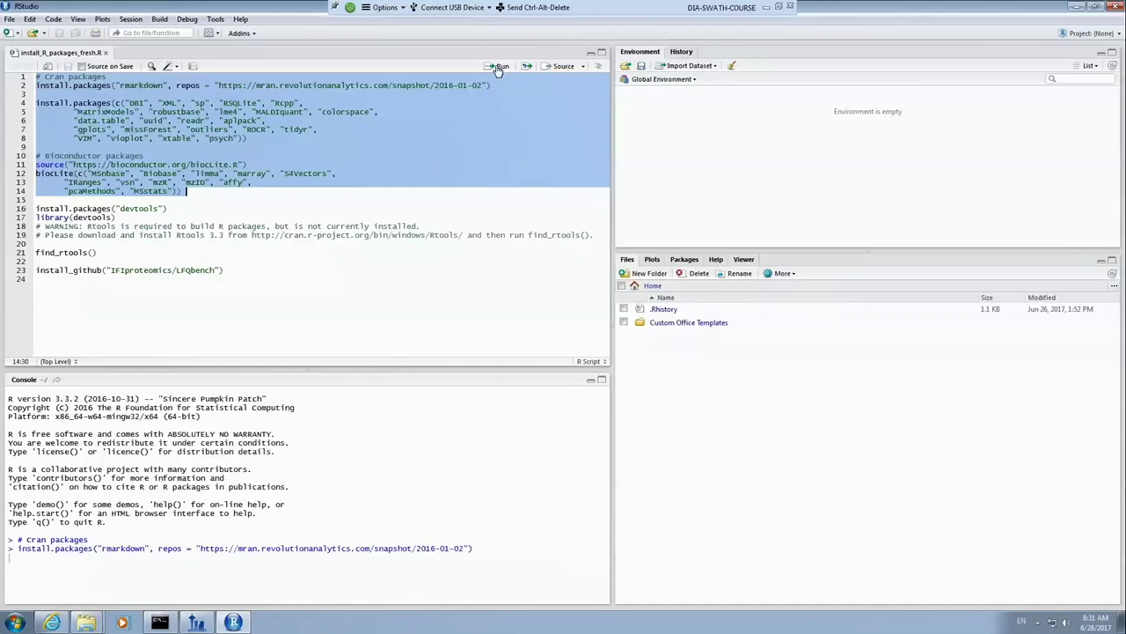